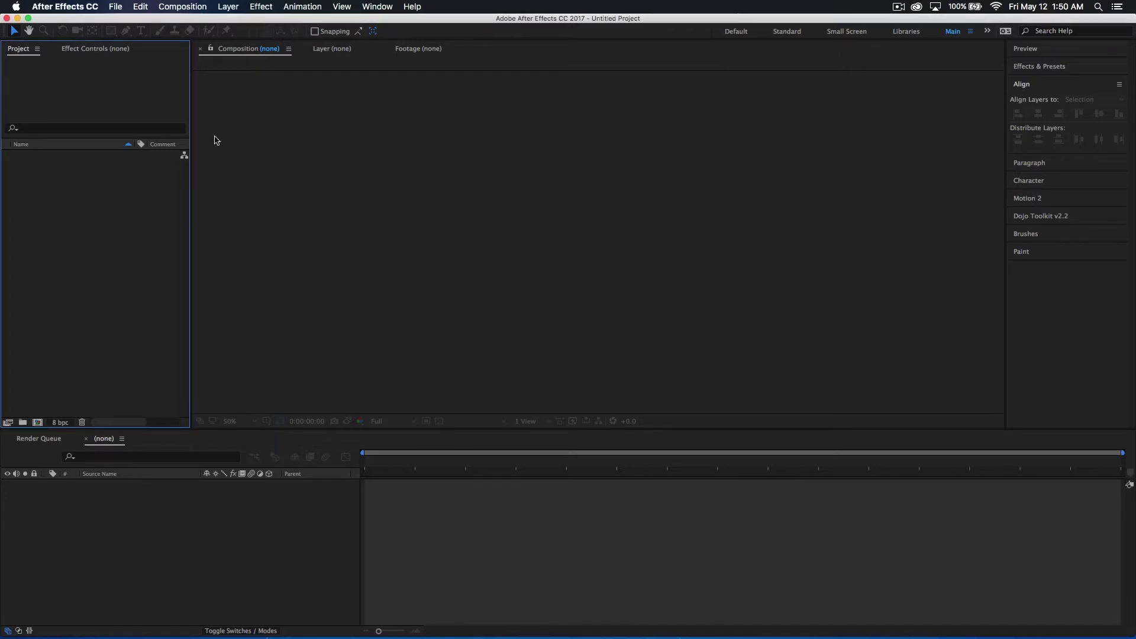
Create Comp 1 at 1920×1080, 60 fps, five seconds, with resolution set to Full.
click(182, 8)
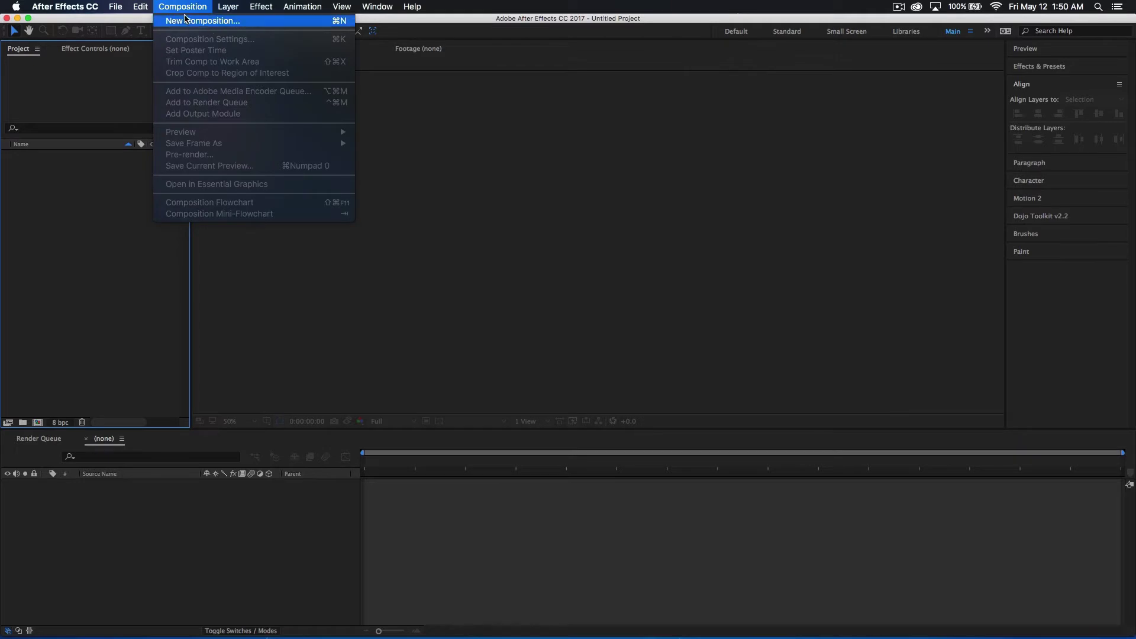
click(185, 20)
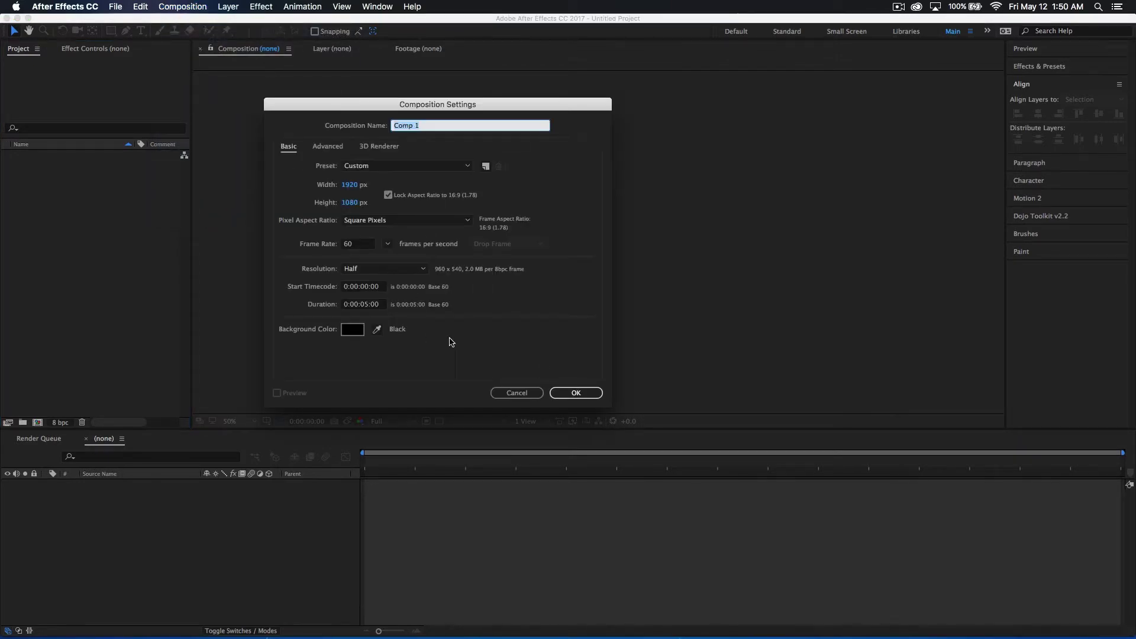
click(413, 271)
click(387, 279)
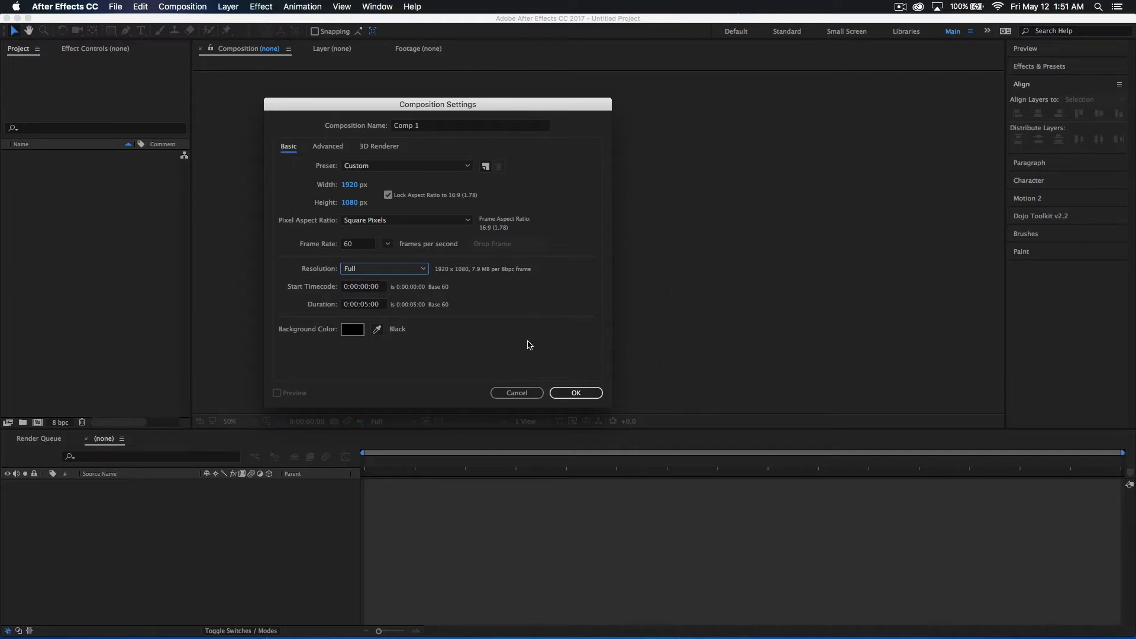
click(585, 394)
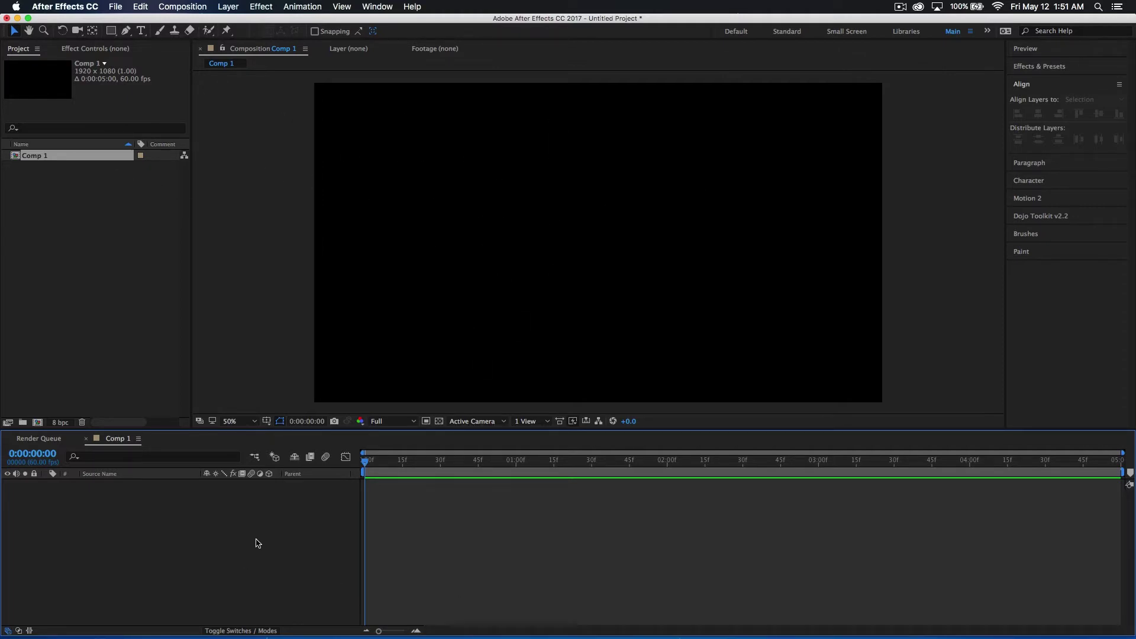
Import Logo.ai from Work > Logo Work > Logo and add it to Comp 1 as a layer.
key(super+i)
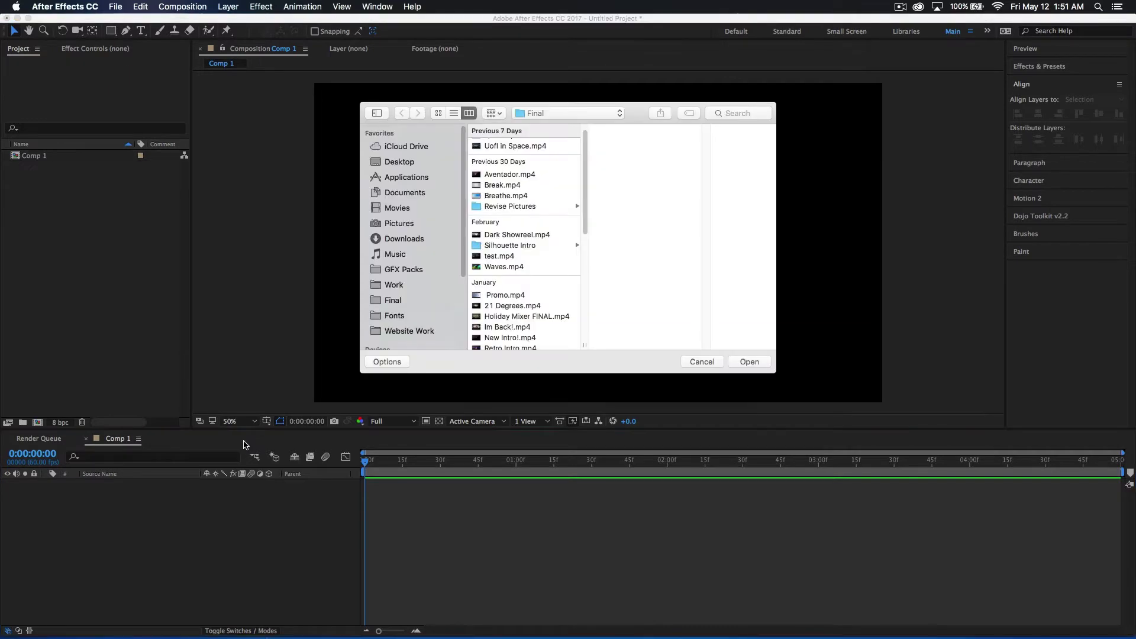
click(400, 285)
scroll(520, 290, down, 5)
scroll(520, 278, up, 5)
scroll(524, 269, down, 5)
click(518, 220)
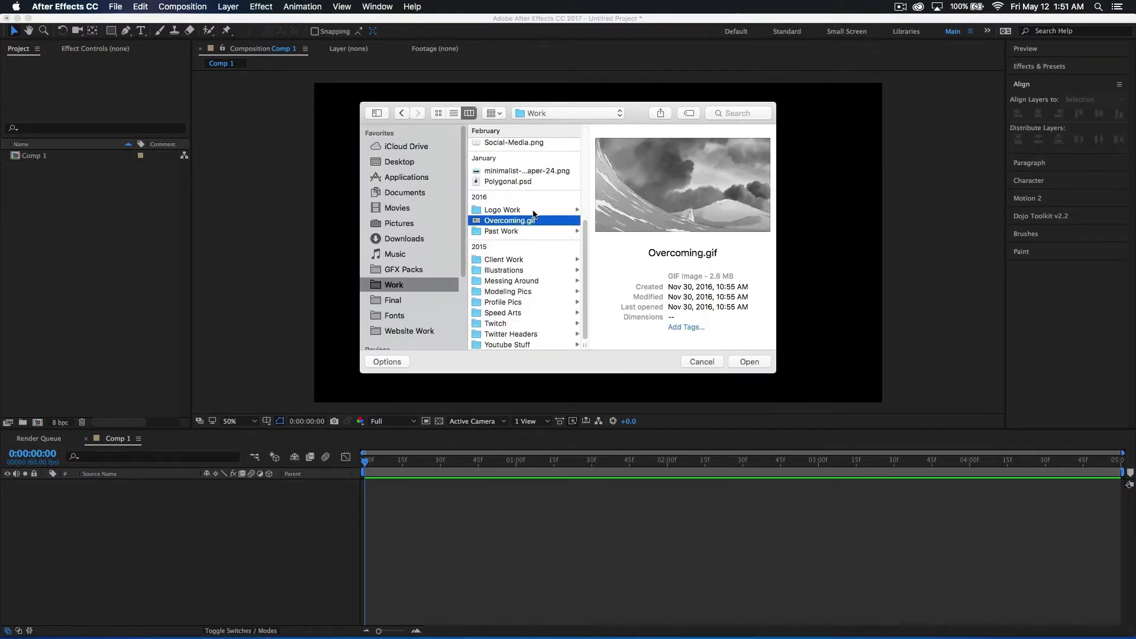
click(509, 210)
click(615, 171)
click(687, 228)
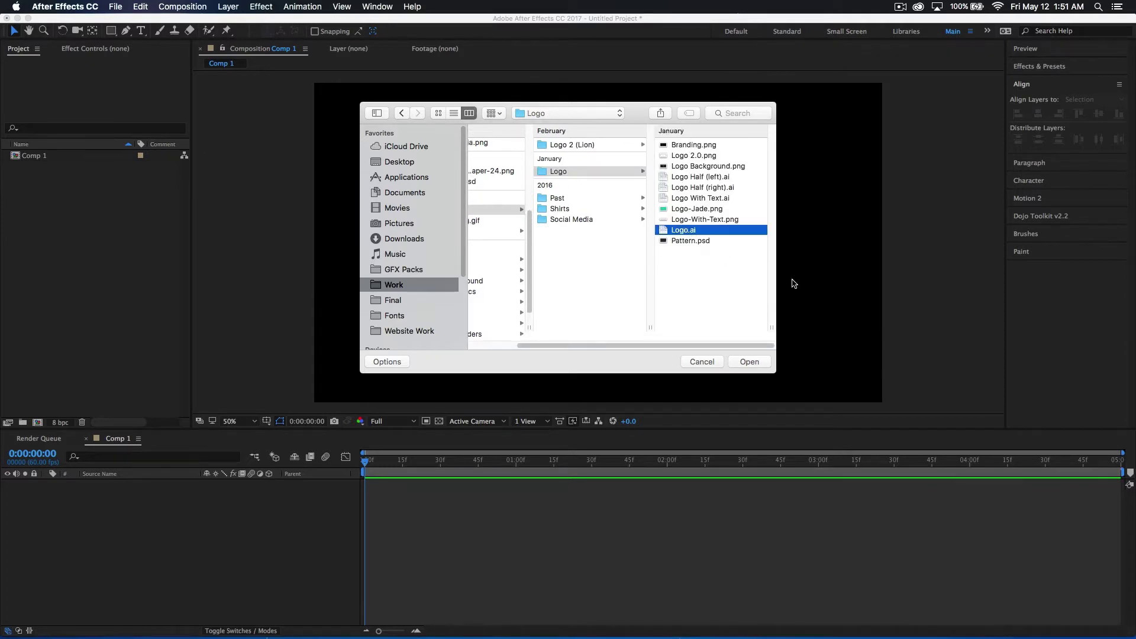
click(749, 361)
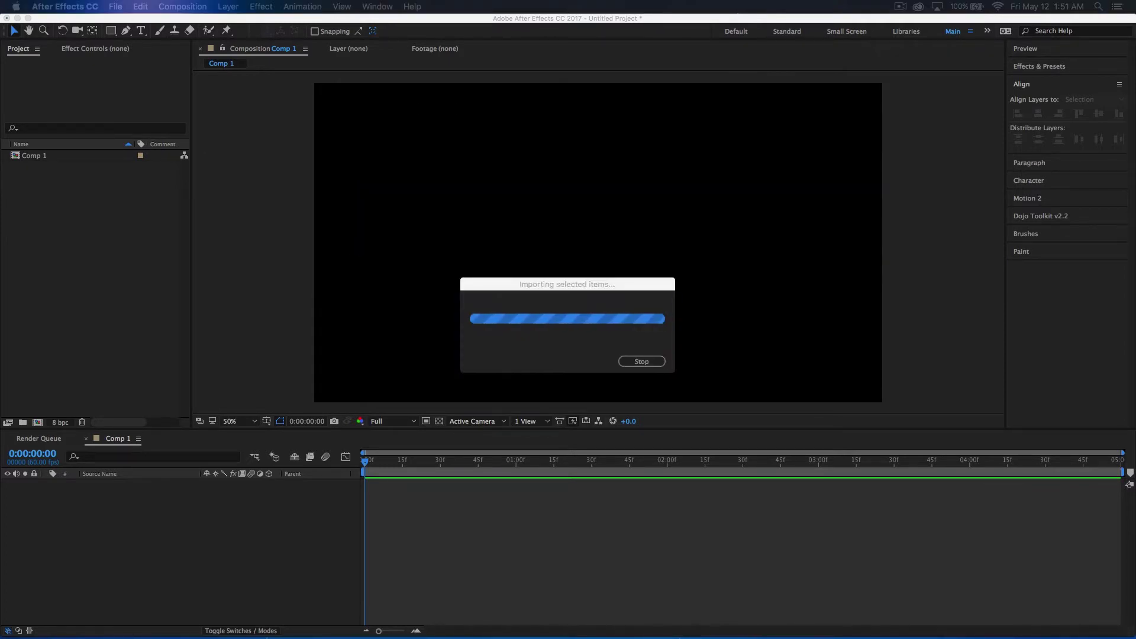
drag(63, 170, 112, 539)
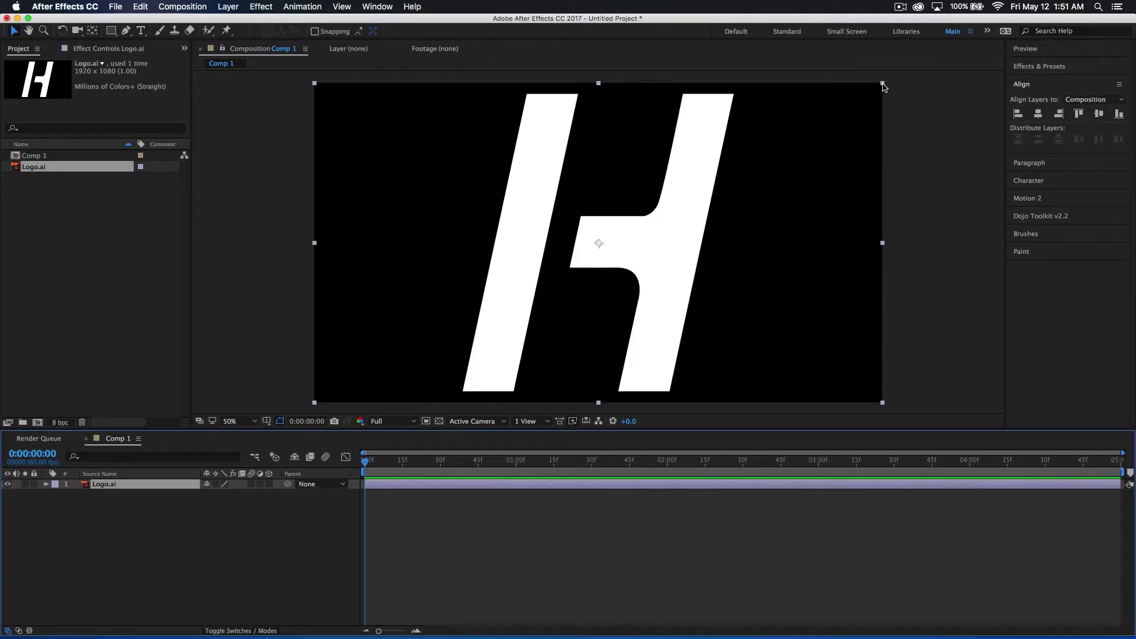
Scale the white H logo down to a small mark centred in the frame.
drag(884, 87, 649, 225)
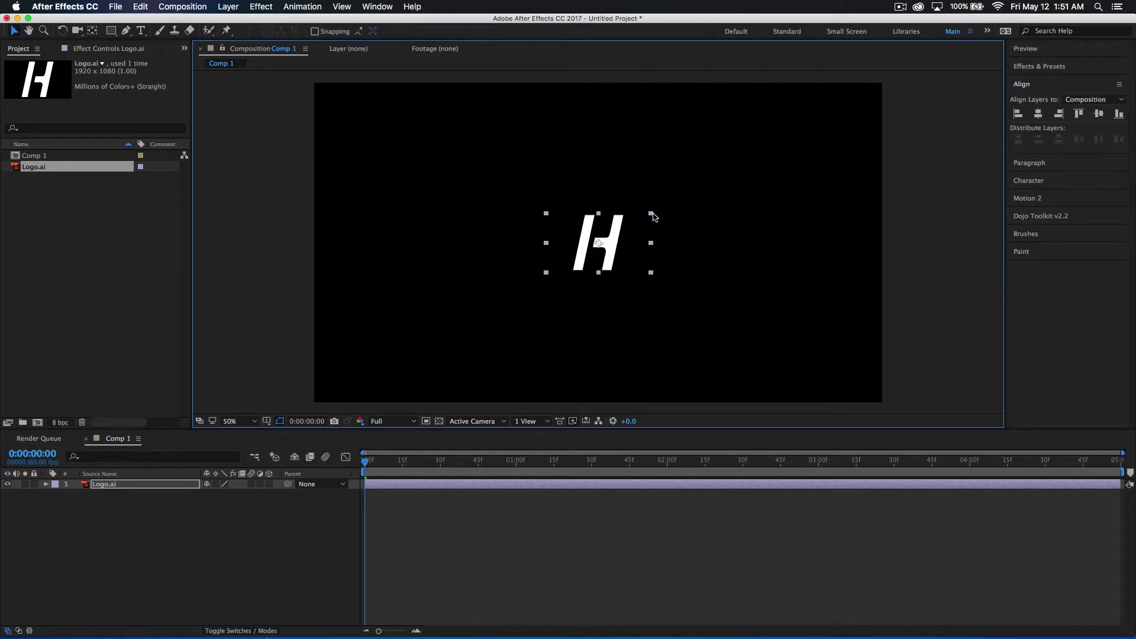
drag(653, 212, 649, 214)
drag(651, 216, 653, 214)
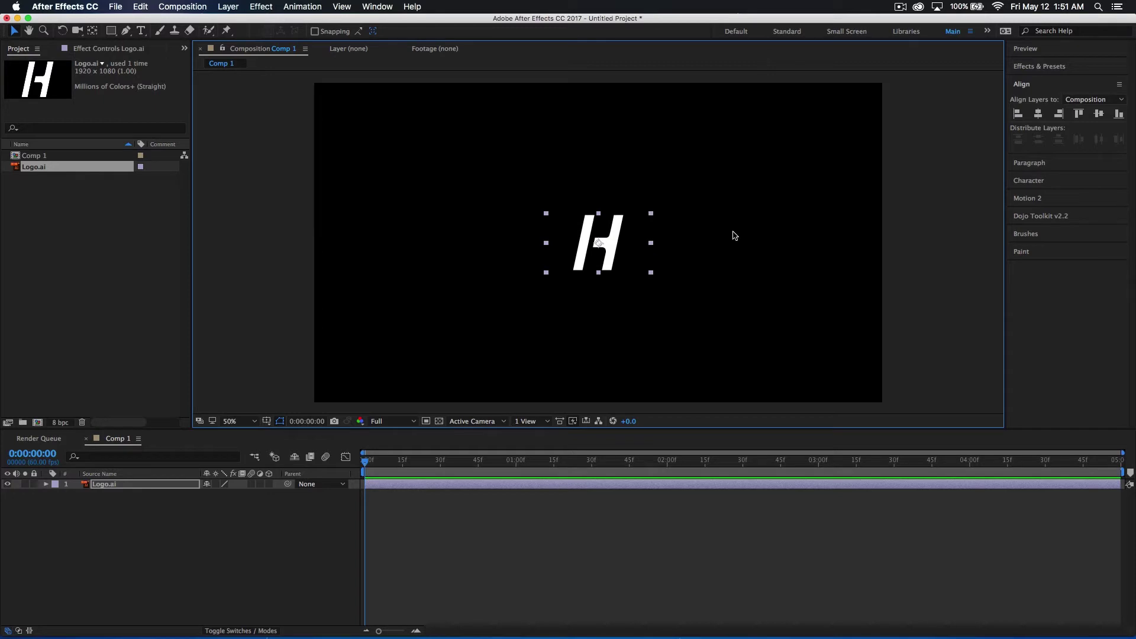
click(436, 346)
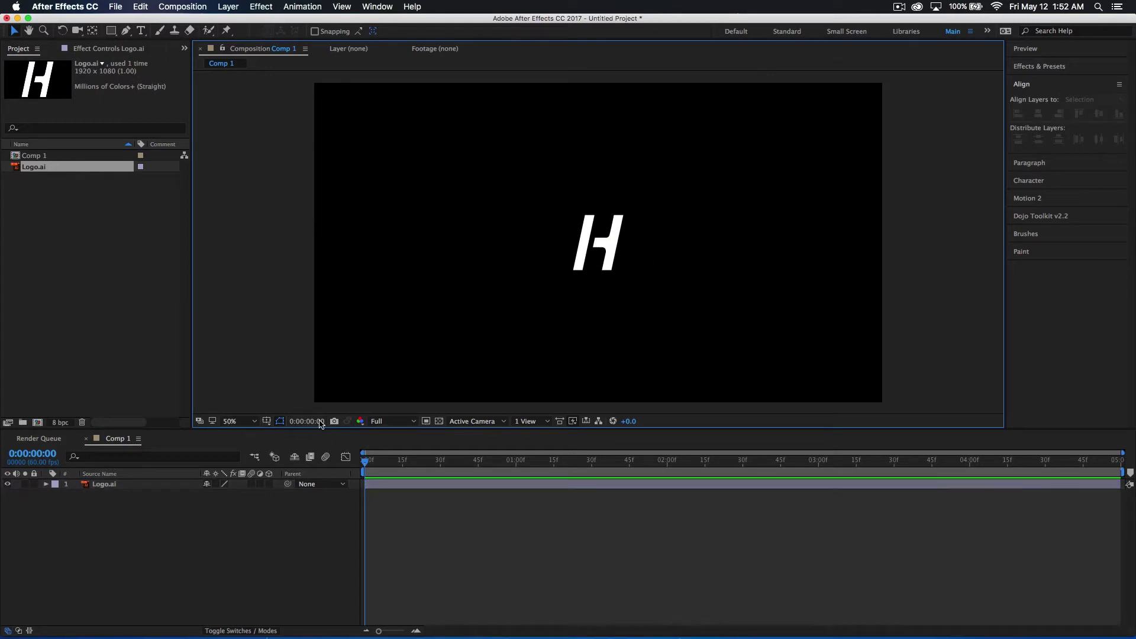
click(388, 486)
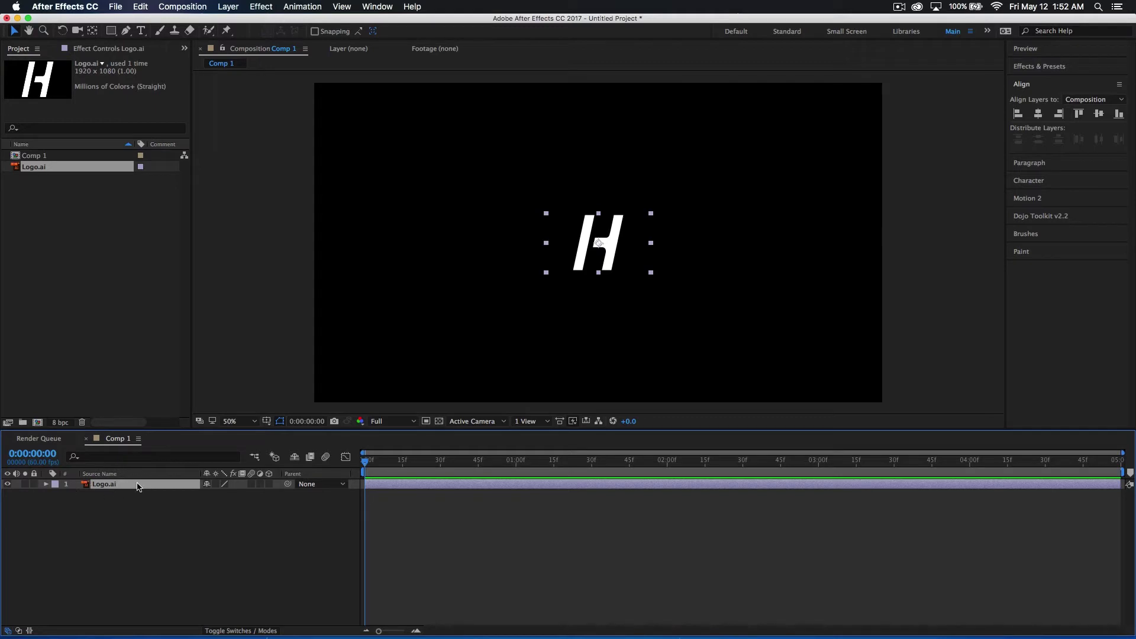
Keyframe the logo's Scale from 18.5% up to a larger size and back to 18.5%.
key(s)
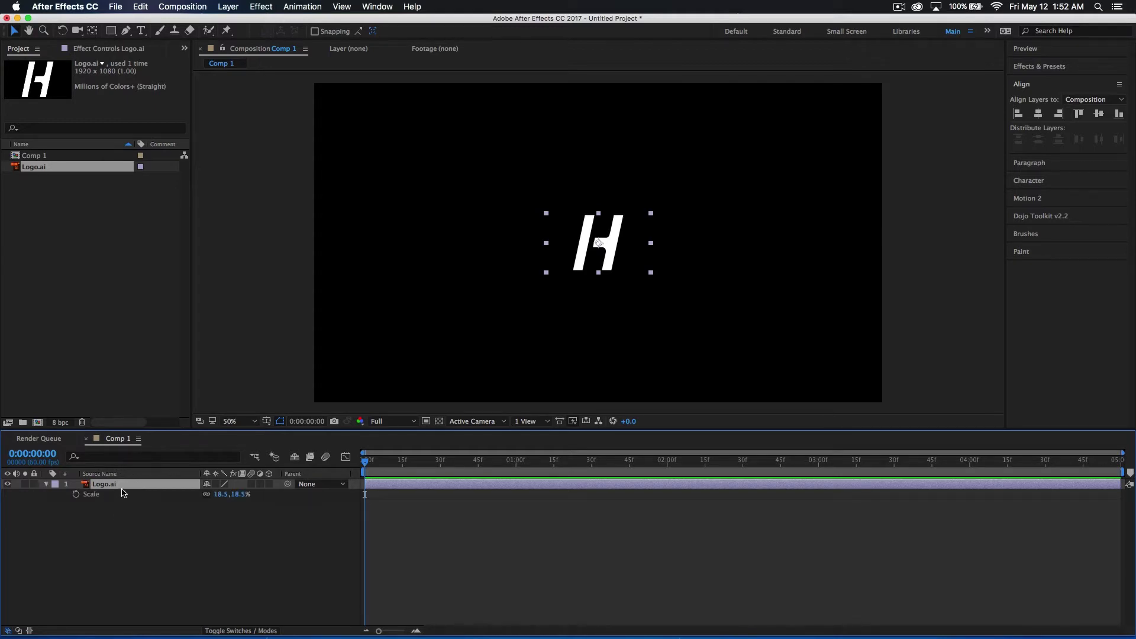
click(76, 495)
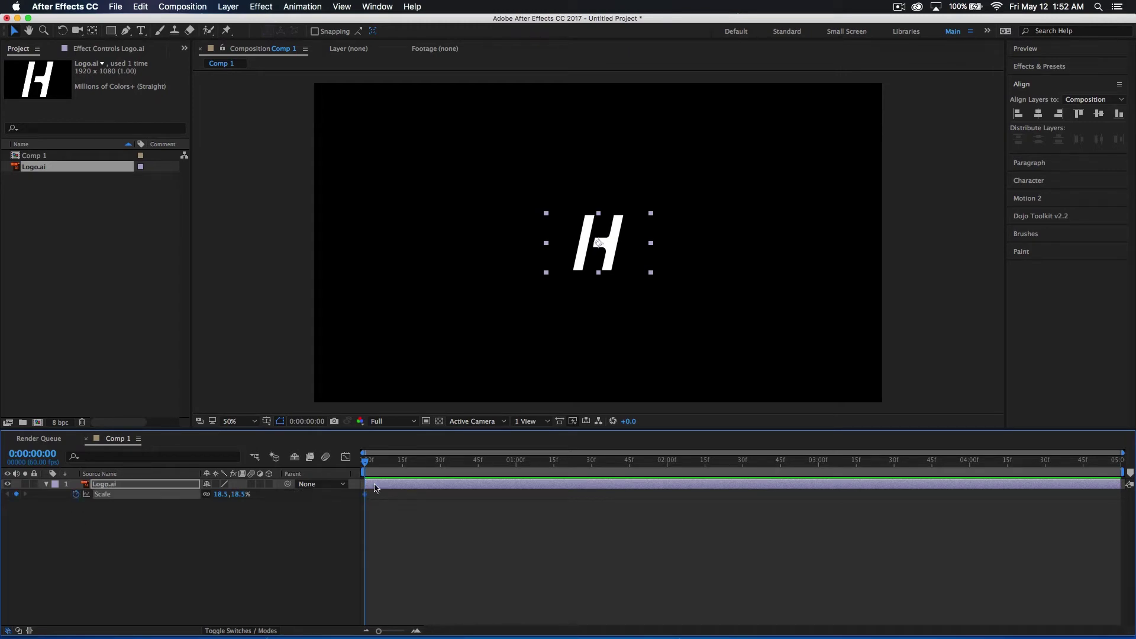
drag(365, 463, 387, 470)
drag(238, 494, 239, 494)
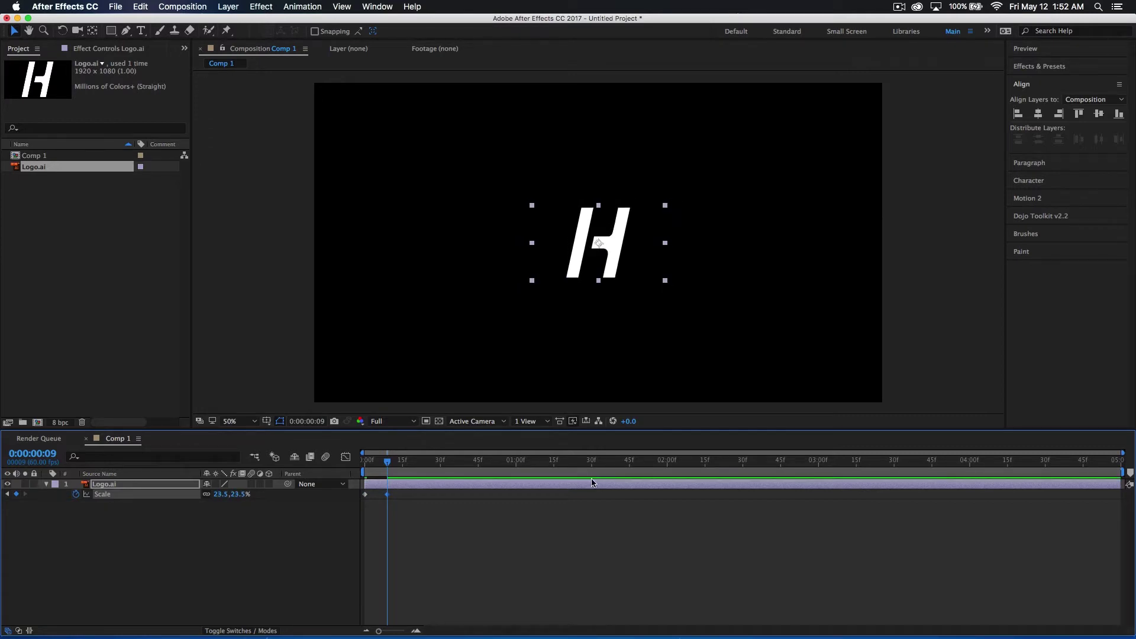
drag(391, 464, 413, 466)
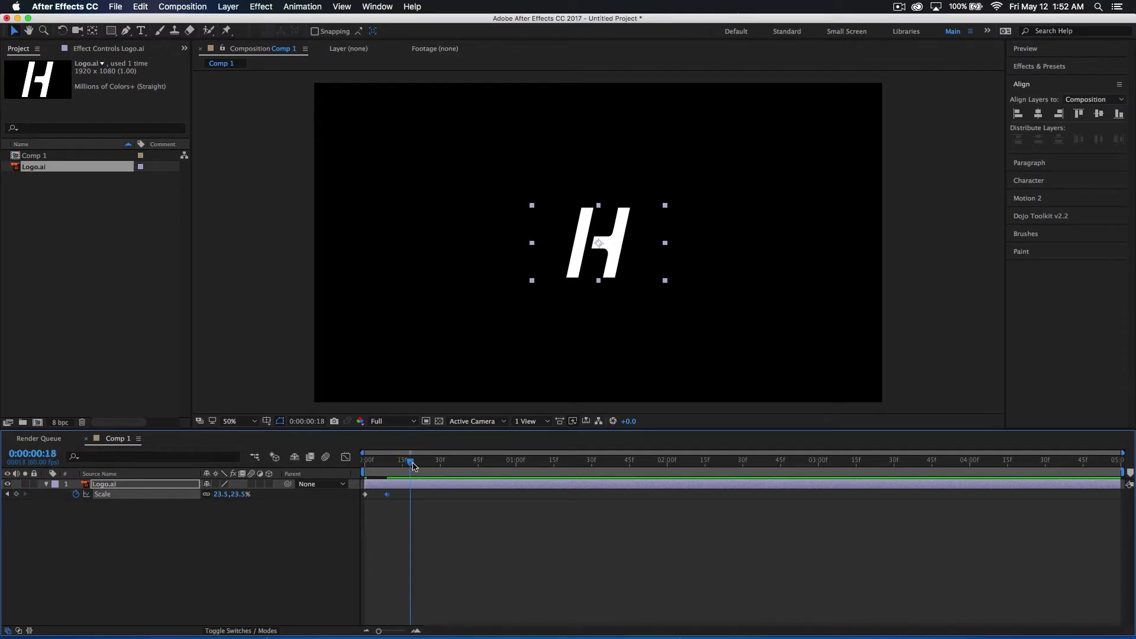
click(365, 494)
mouse_move(366, 498)
key(super+v)
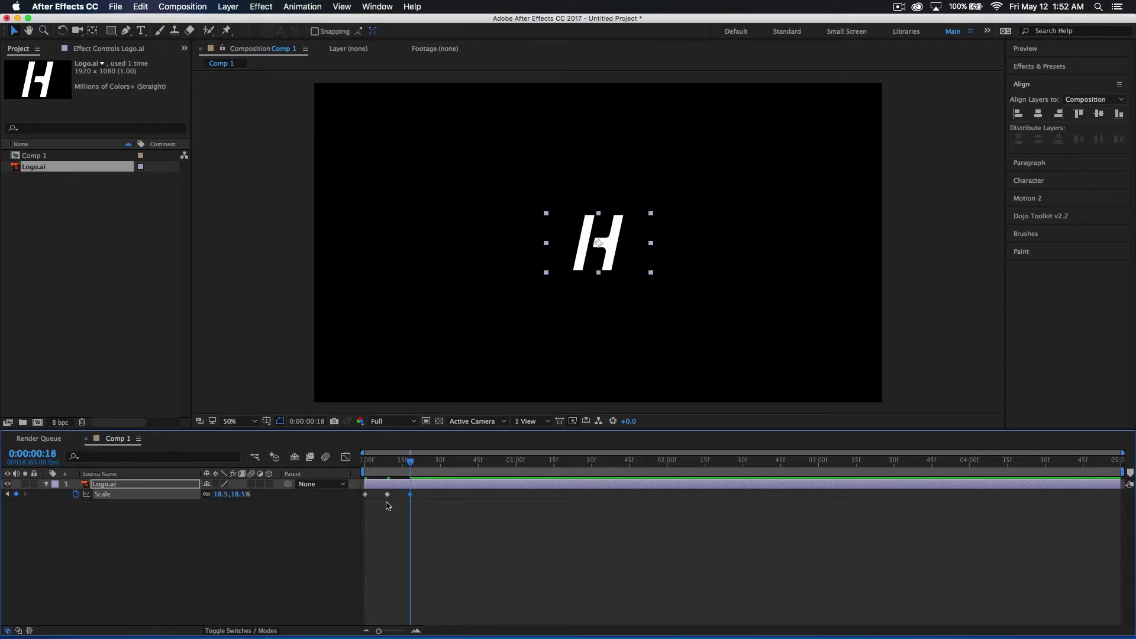
Preview, enlarge the peak Scale further, and shift the peak keyframe slightly earlier.
drag(412, 464, 365, 465)
key(space)
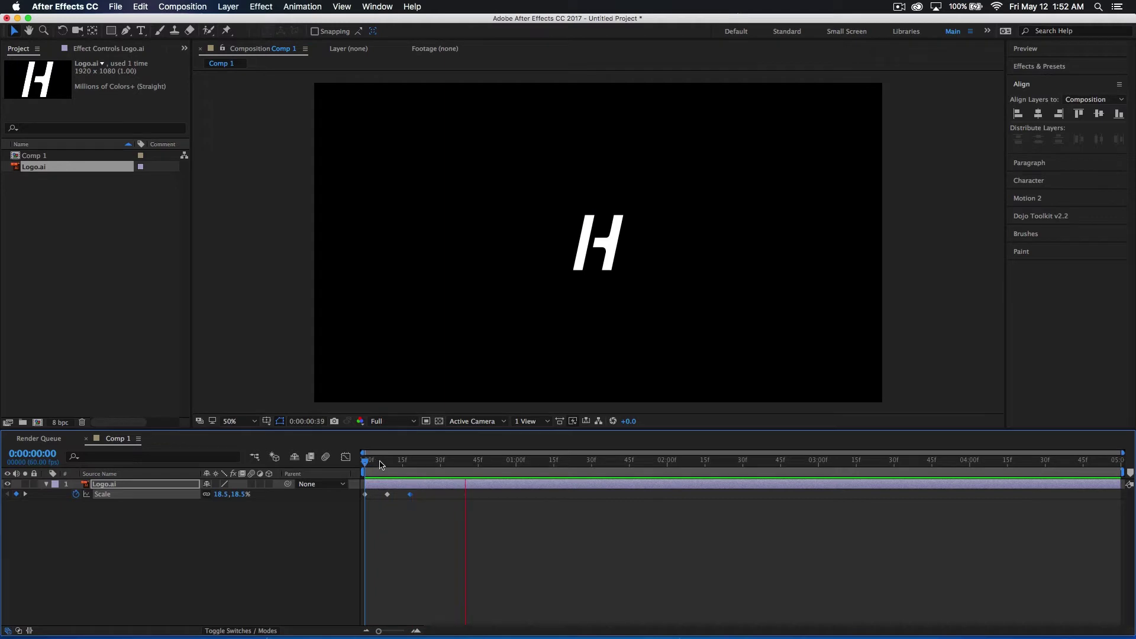
key(space)
drag(383, 473, 389, 476)
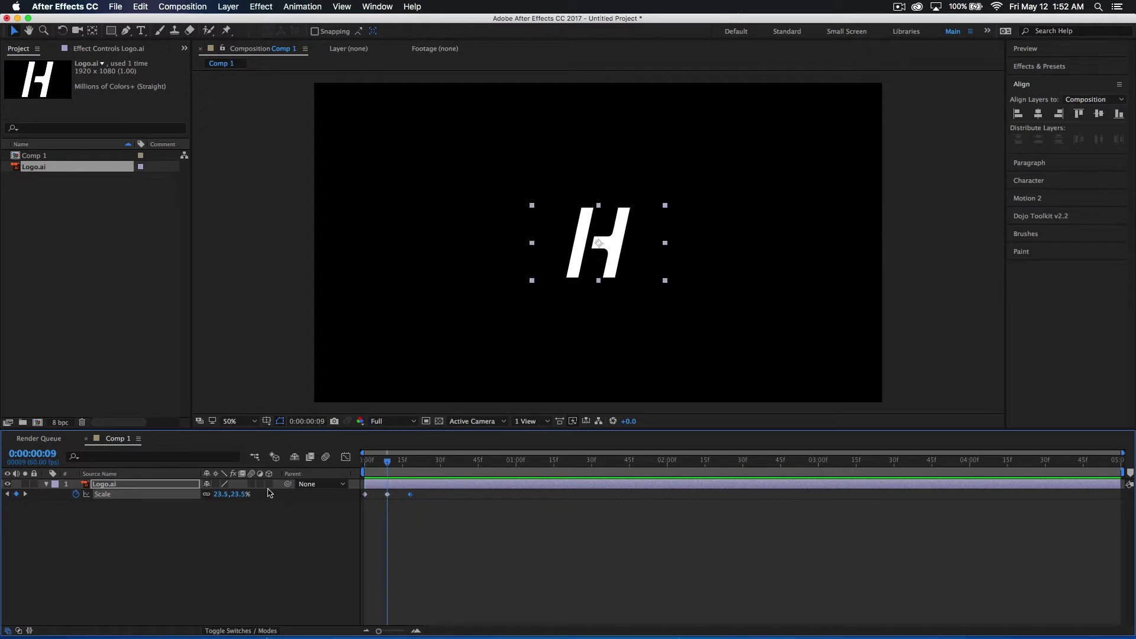
drag(237, 494, 241, 492)
key(space)
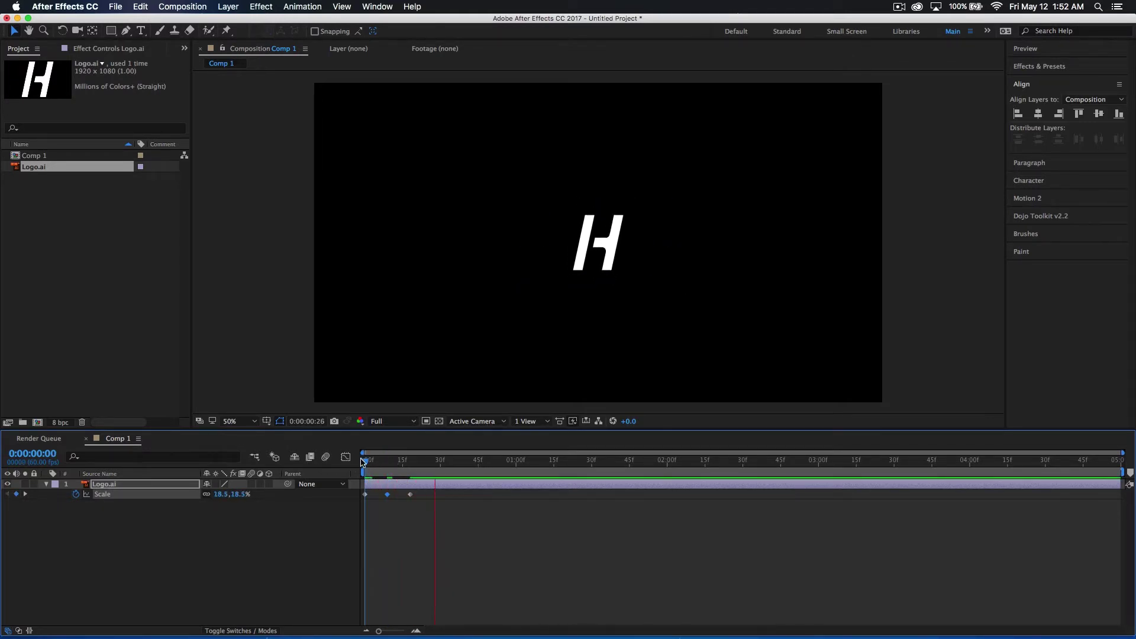
key(space)
drag(388, 496, 401, 498)
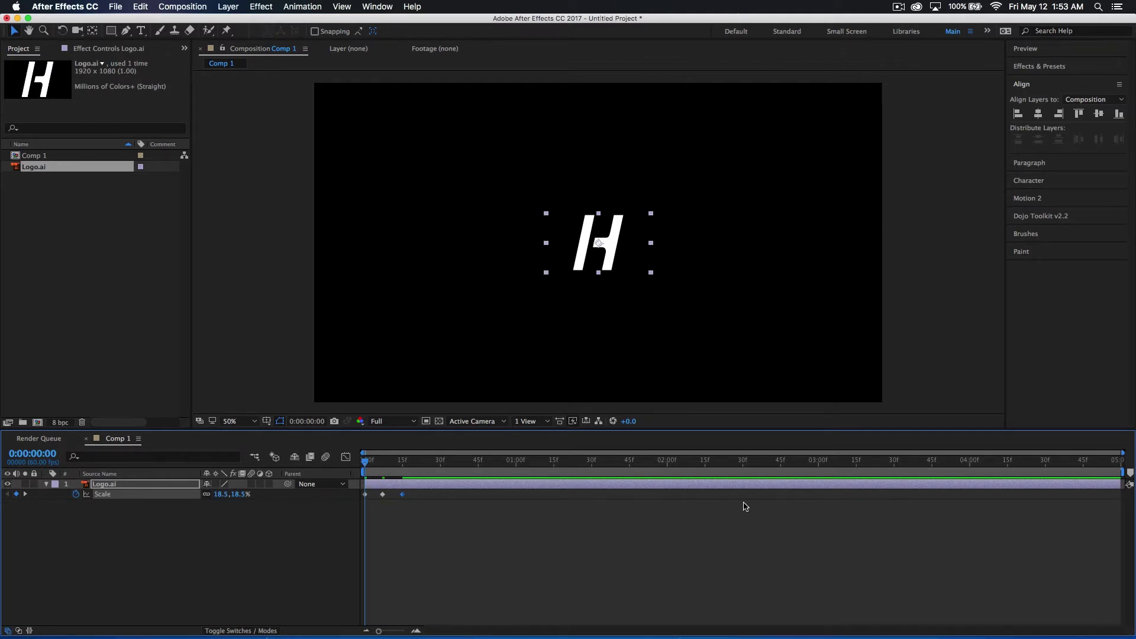
Enable motion blur for the composition and the Logo.ai layer, previewing the animation.
key(F2)
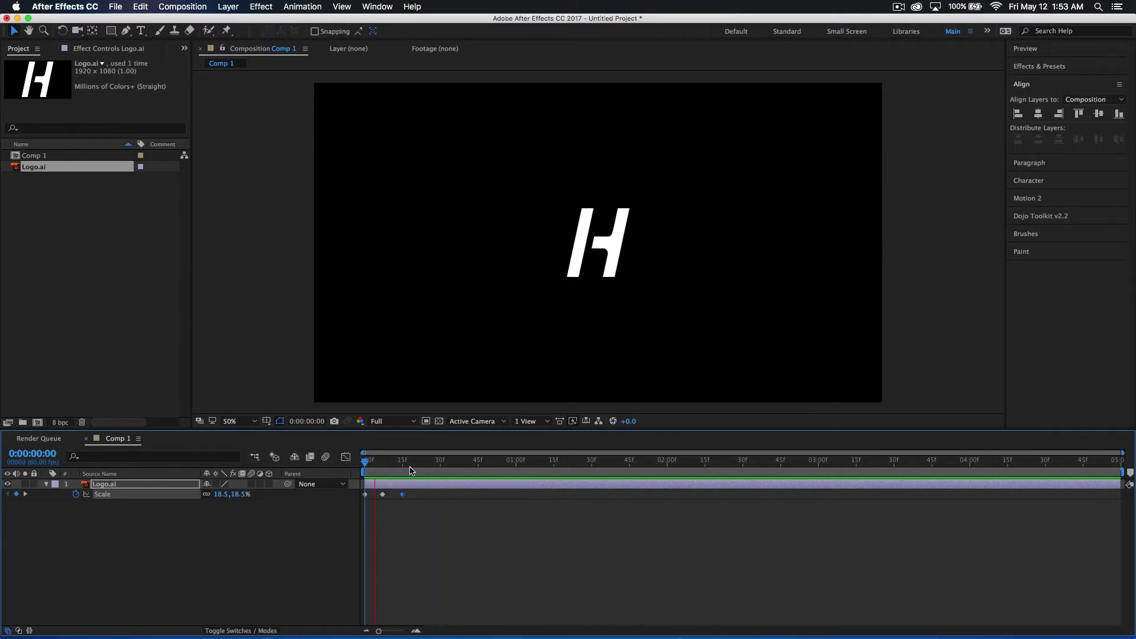
key(space)
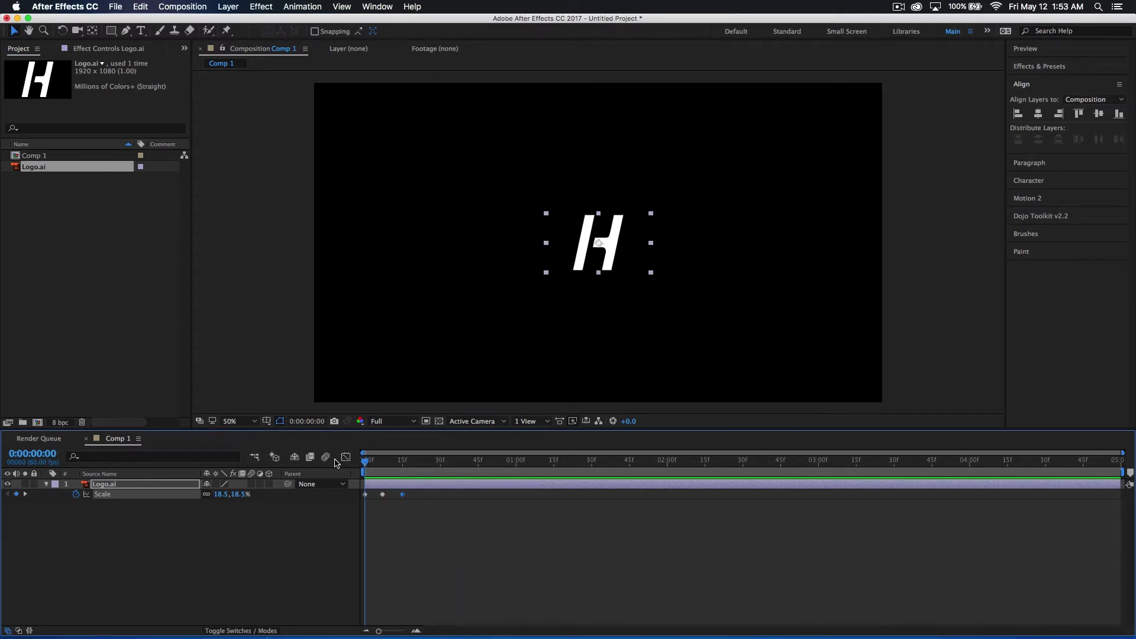
click(326, 458)
click(251, 484)
key(space)
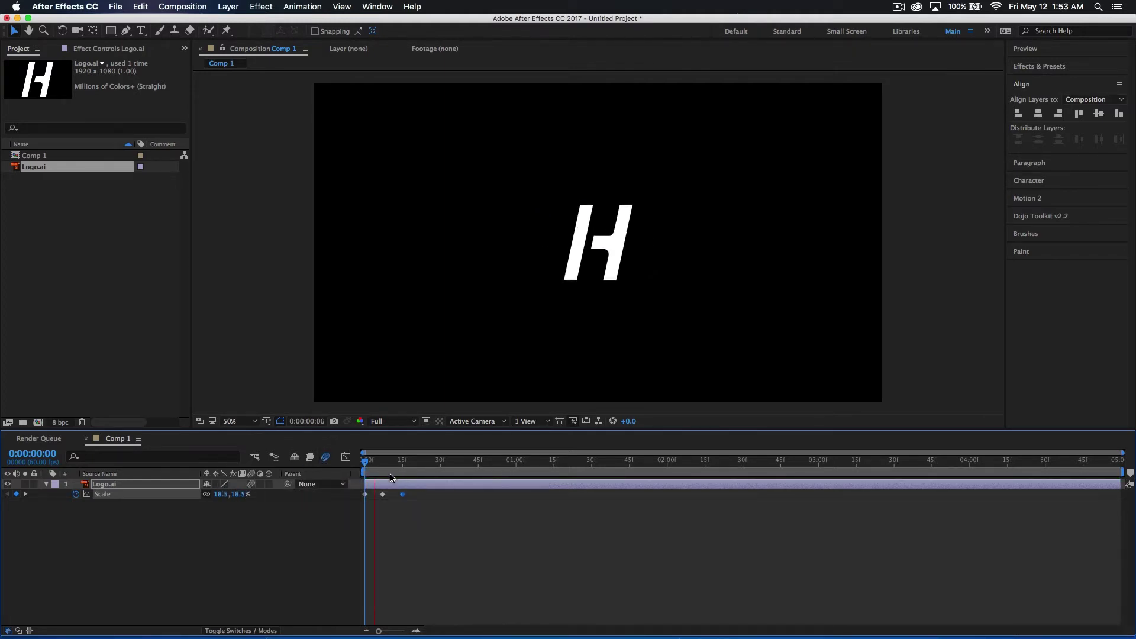
key(space)
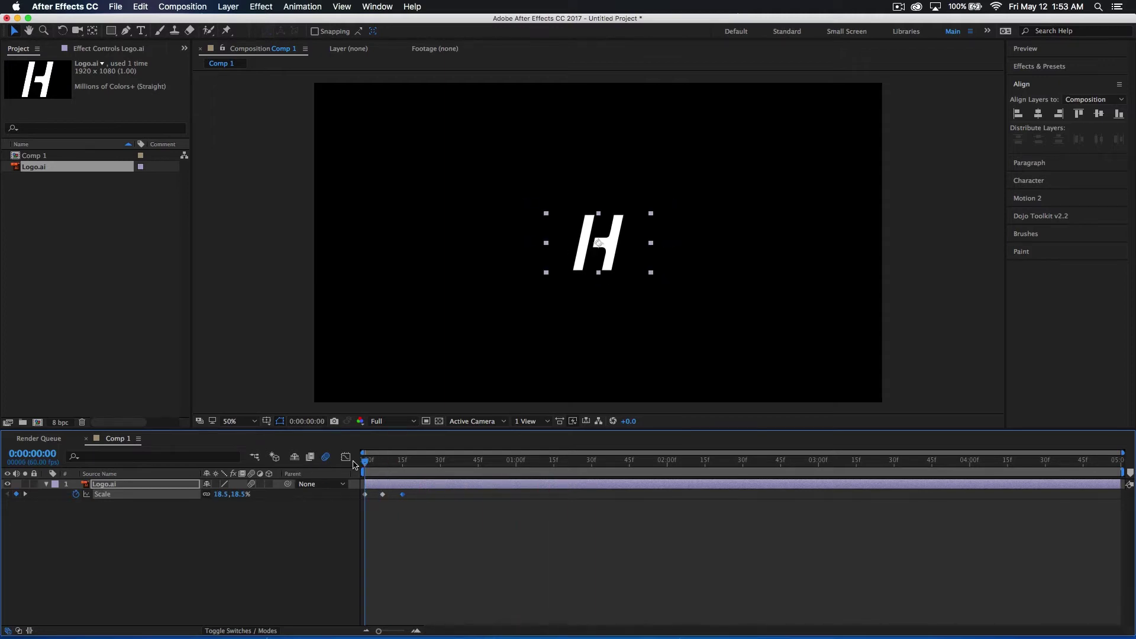
Apply Easy Ease to all three Scale keyframes and preview the result.
click(411, 499)
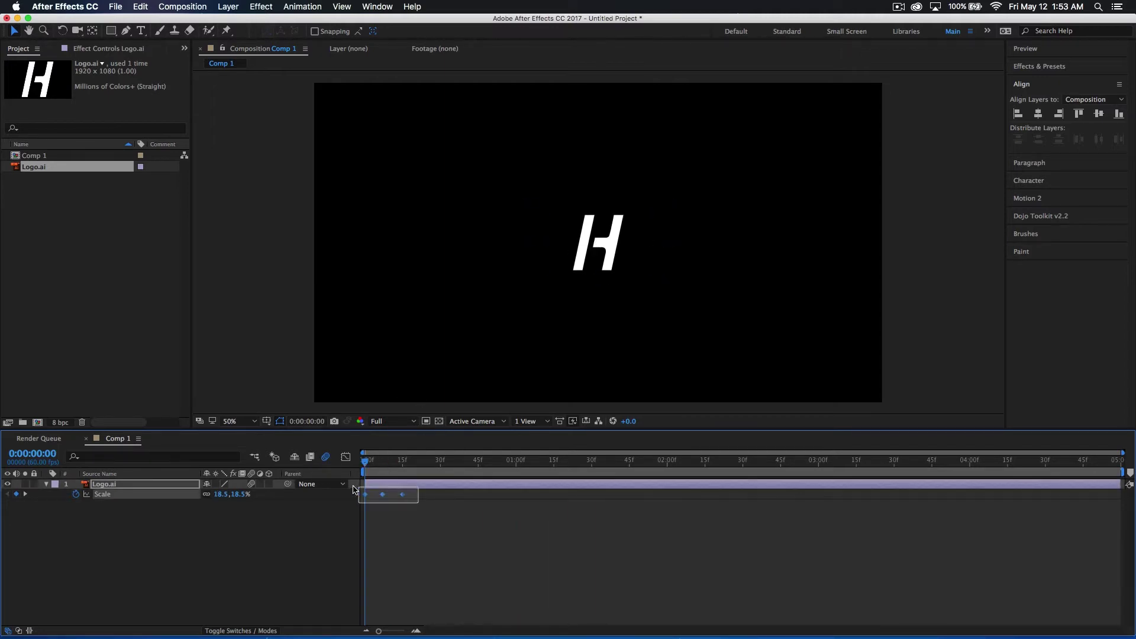
drag(352, 473, 364, 497)
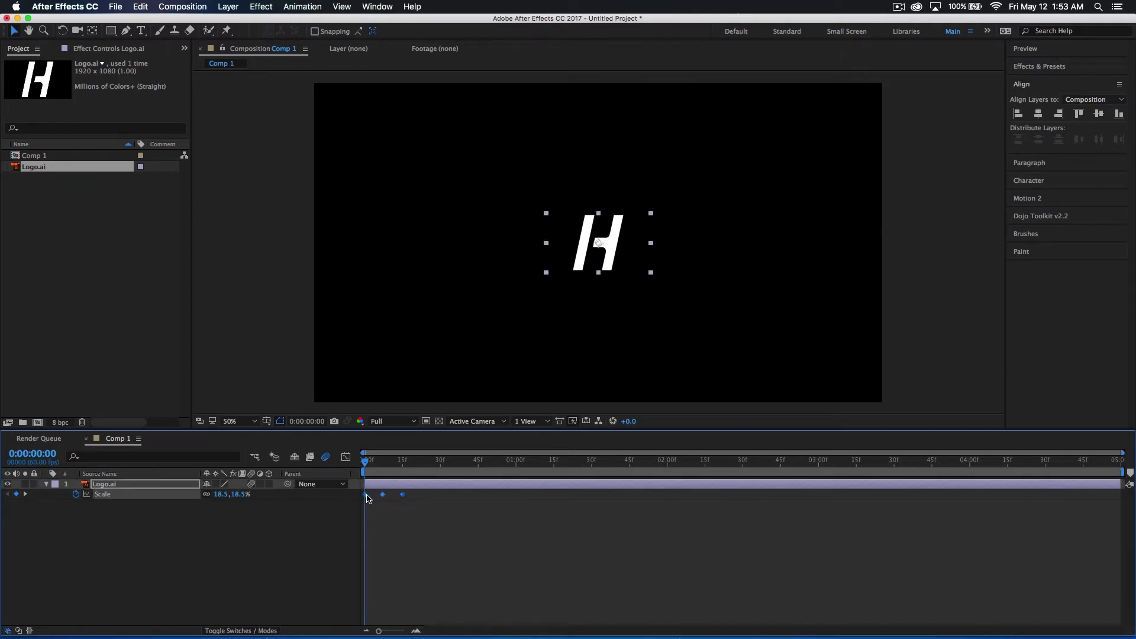
right_click(366, 495)
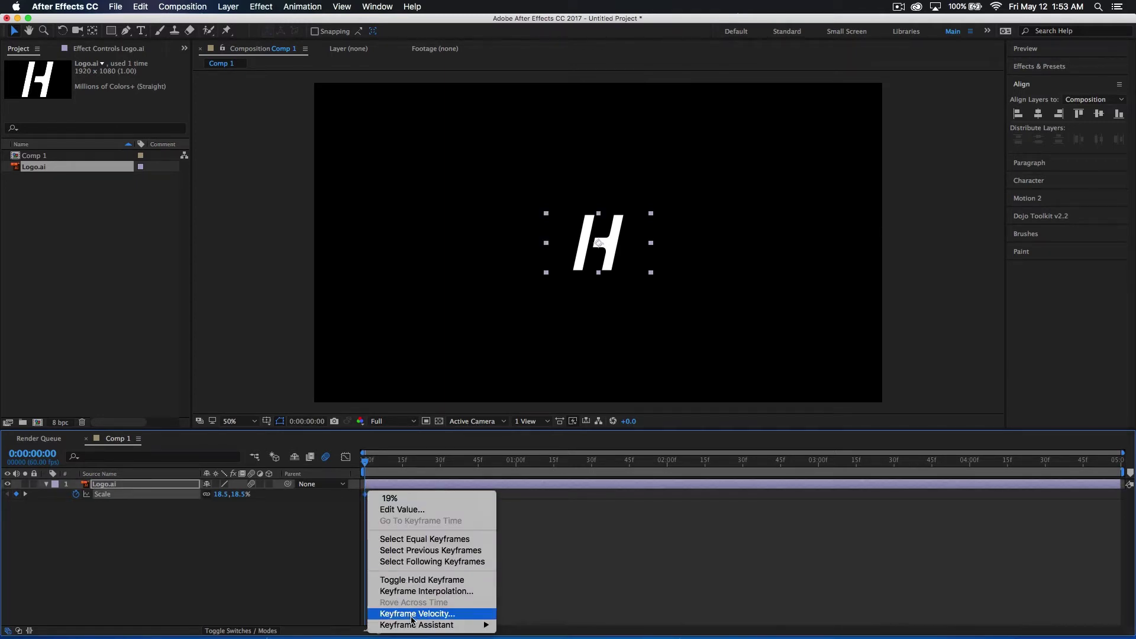
mouse_move(414, 625)
click(535, 557)
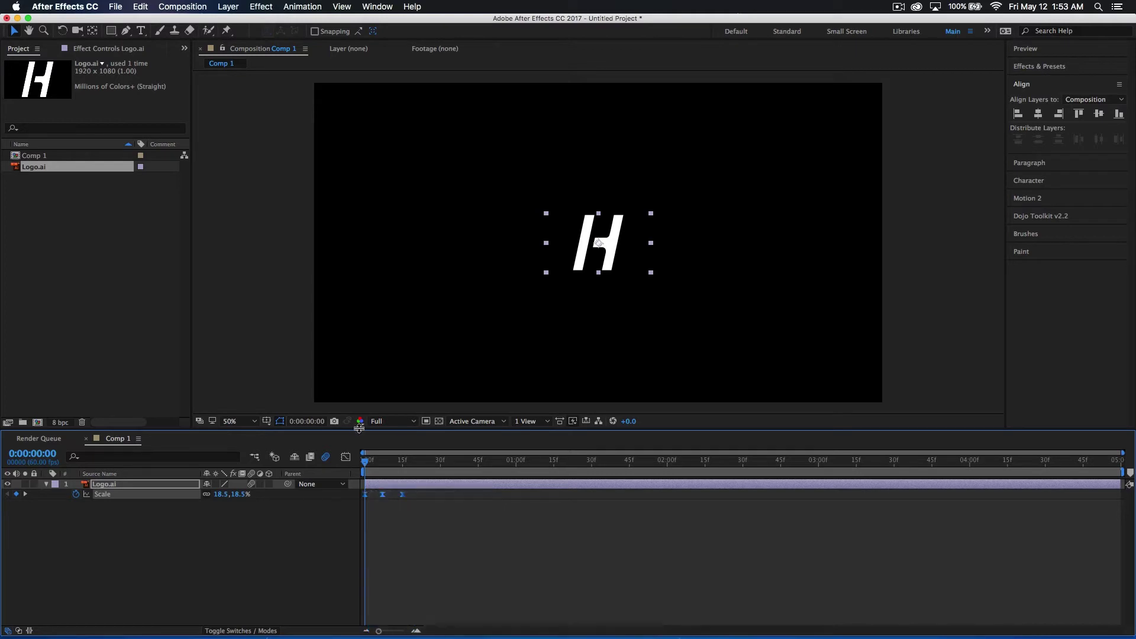
click(413, 540)
key(space)
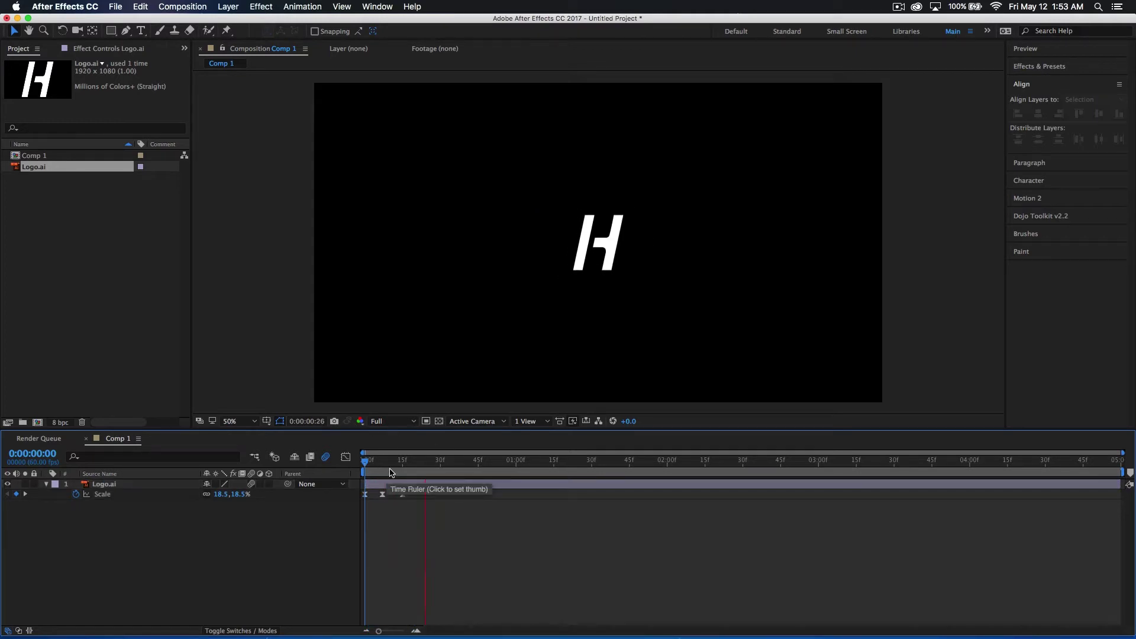
key(space)
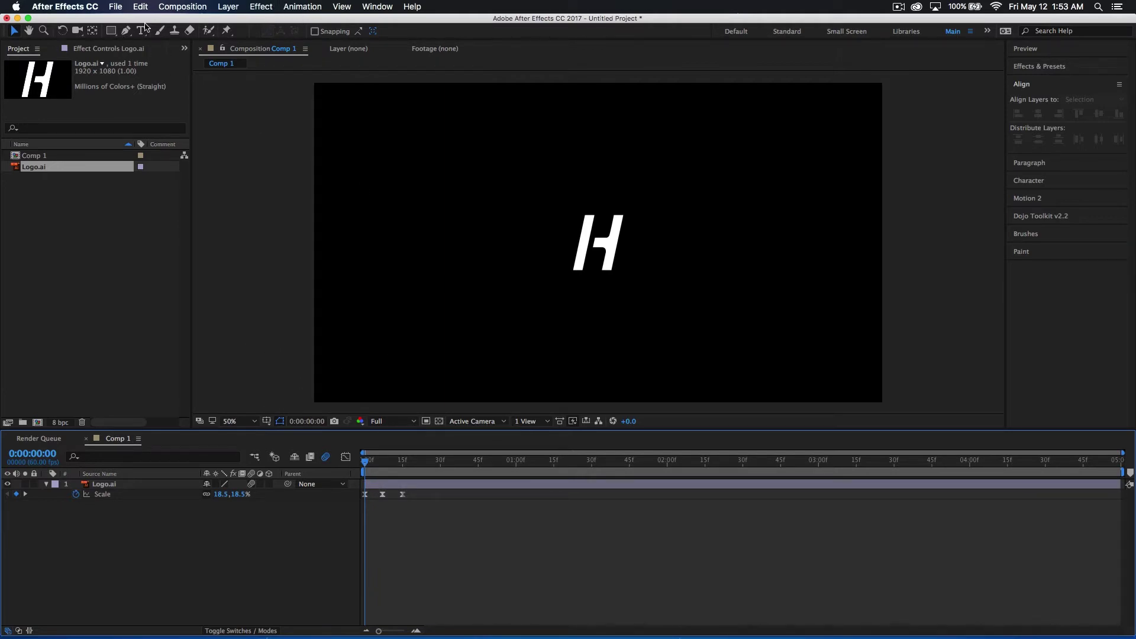
Draw a circular mask around the H on the Logo.ai layer with the Ellipse Tool.
click(111, 31)
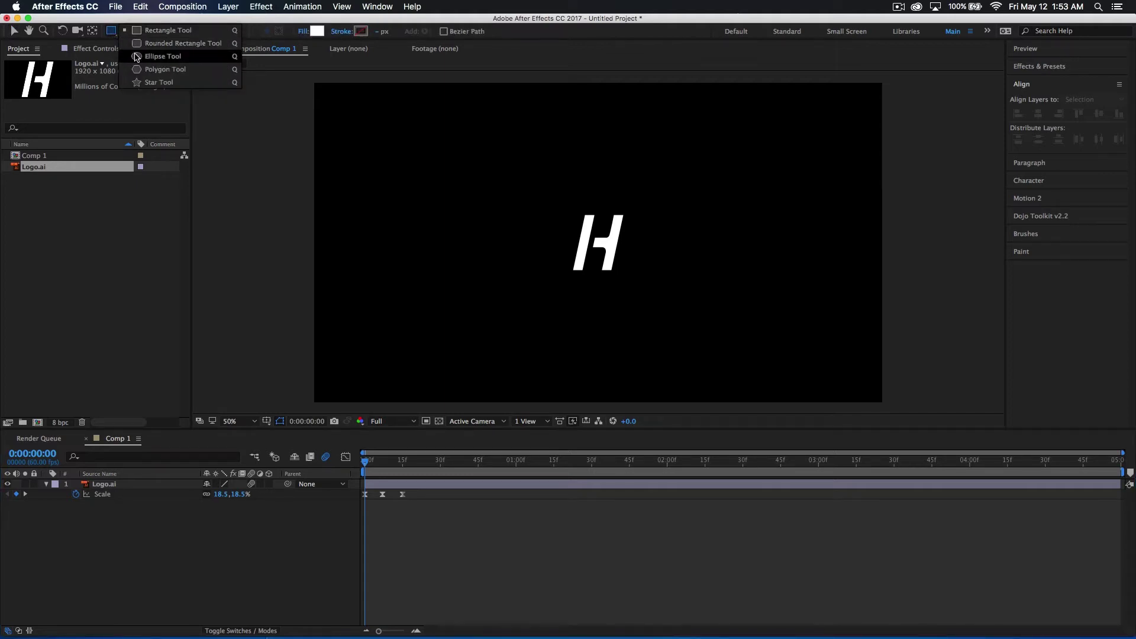
click(155, 58)
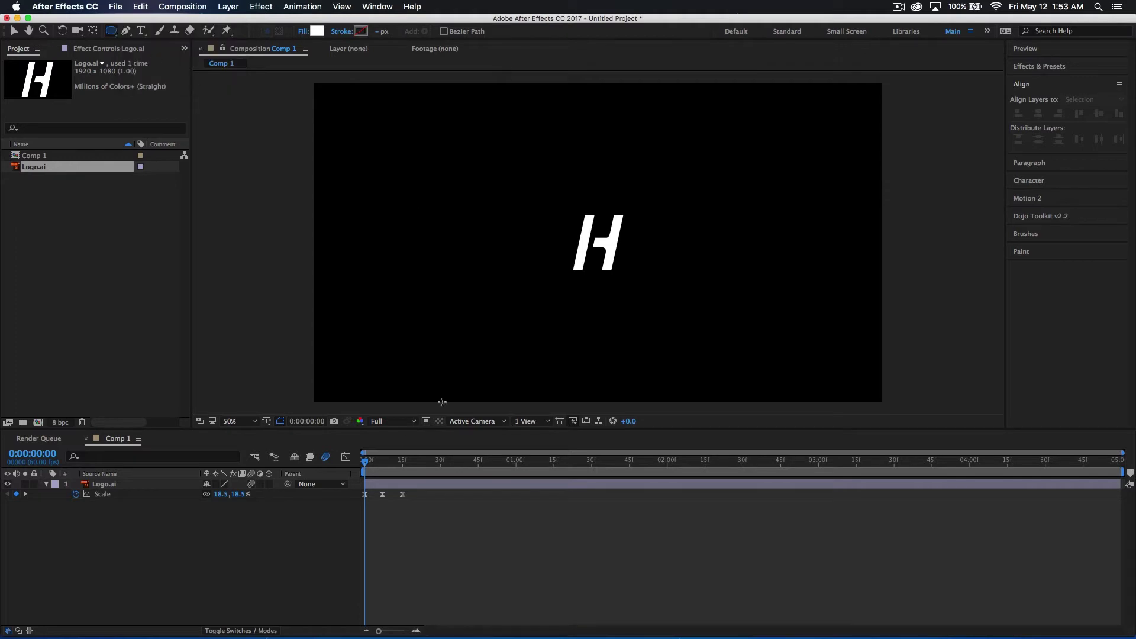
click(457, 489)
click(457, 485)
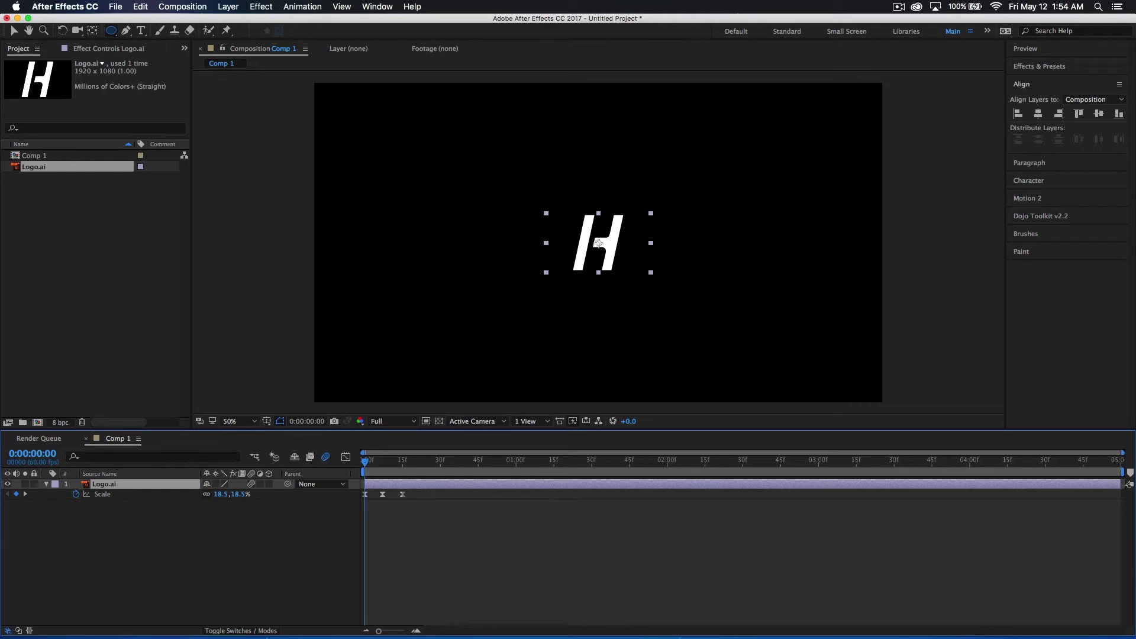
click(599, 242)
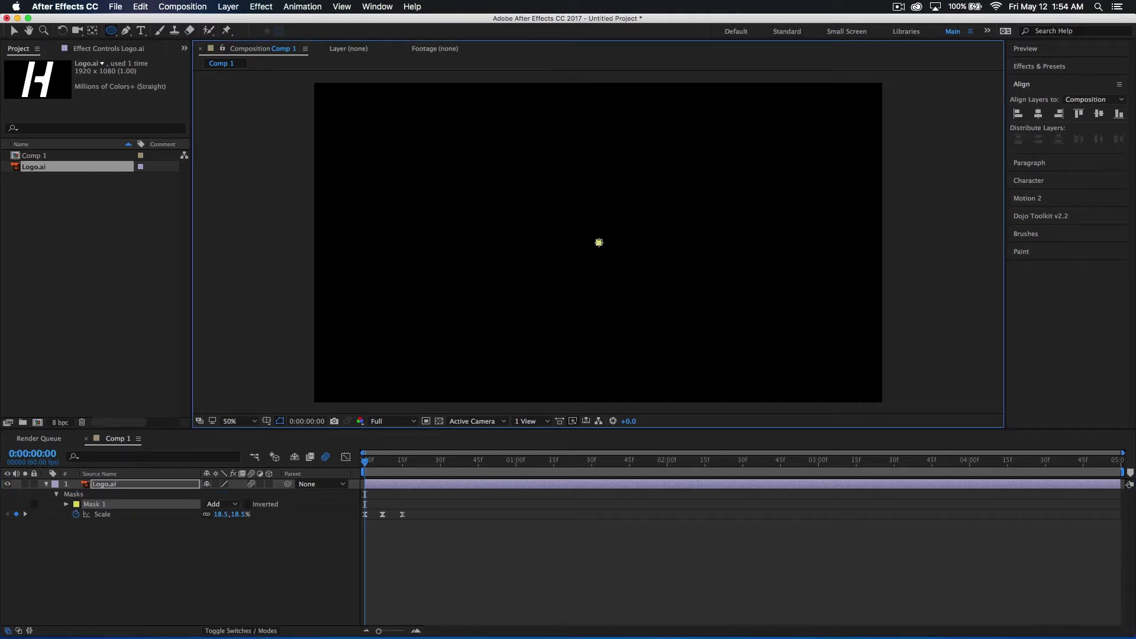
drag(599, 243, 644, 200)
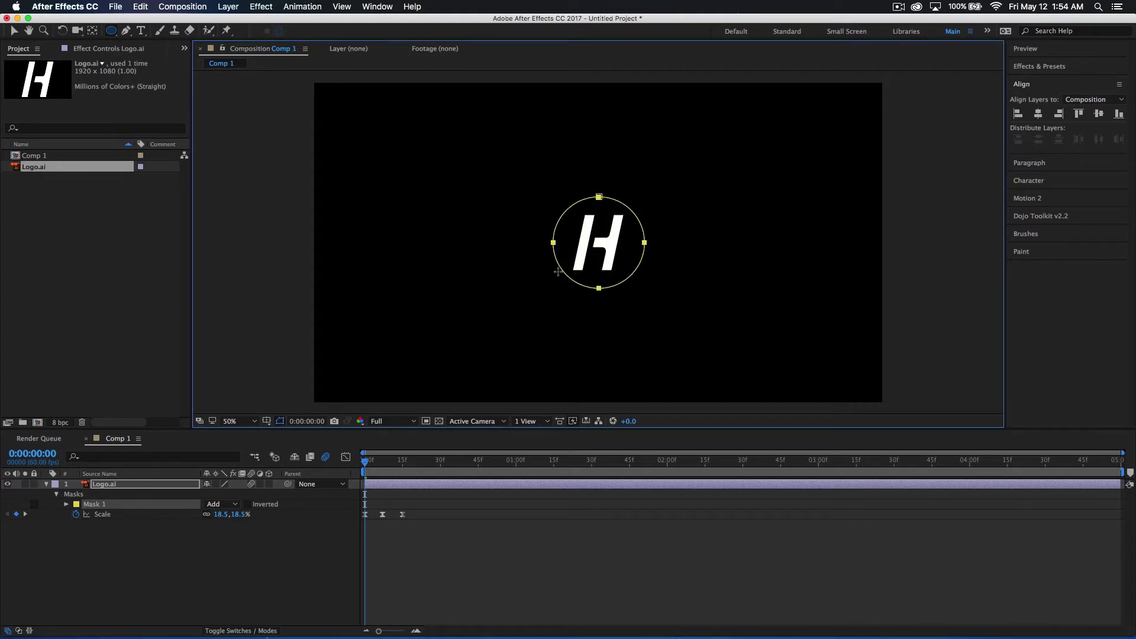
Keyframe Mask 1's Expansion from -850 pixels at frame 0 to 0 pixels at frame 7.
click(67, 506)
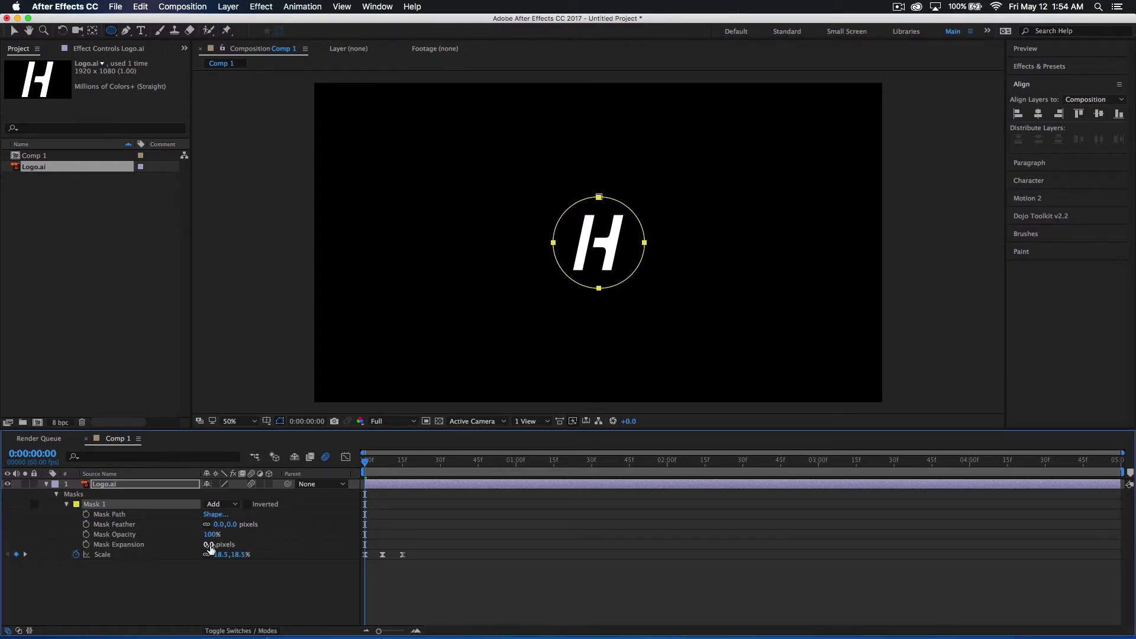
drag(207, 544, 194, 546)
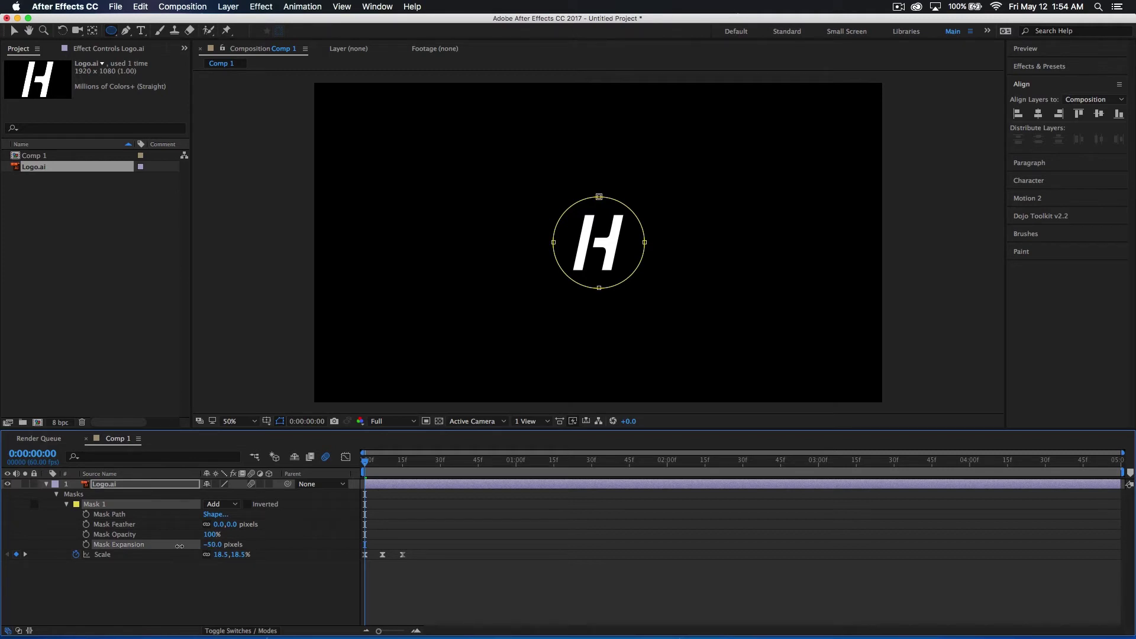
drag(78, 544, 2, 544)
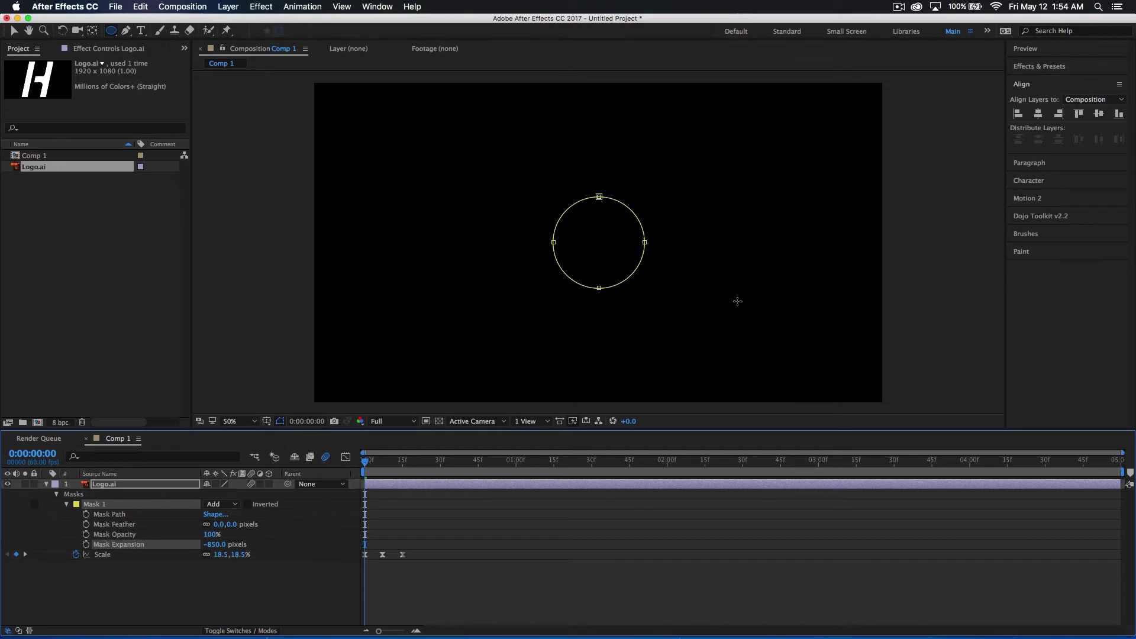
click(86, 544)
drag(365, 461, 381, 469)
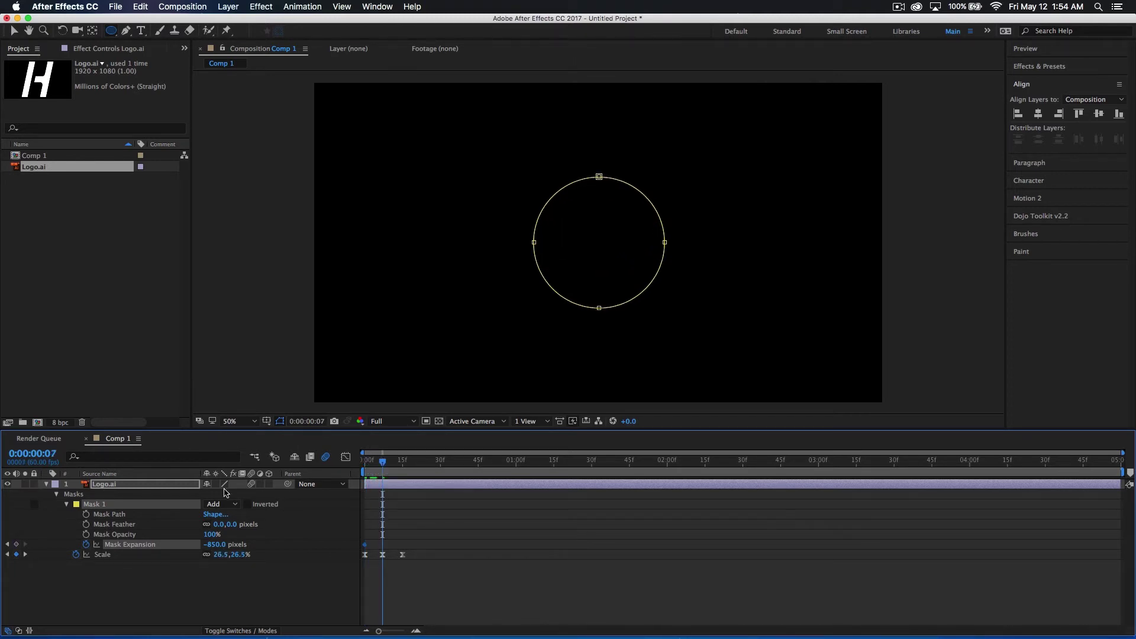
click(210, 544)
text(0)
key(Return)
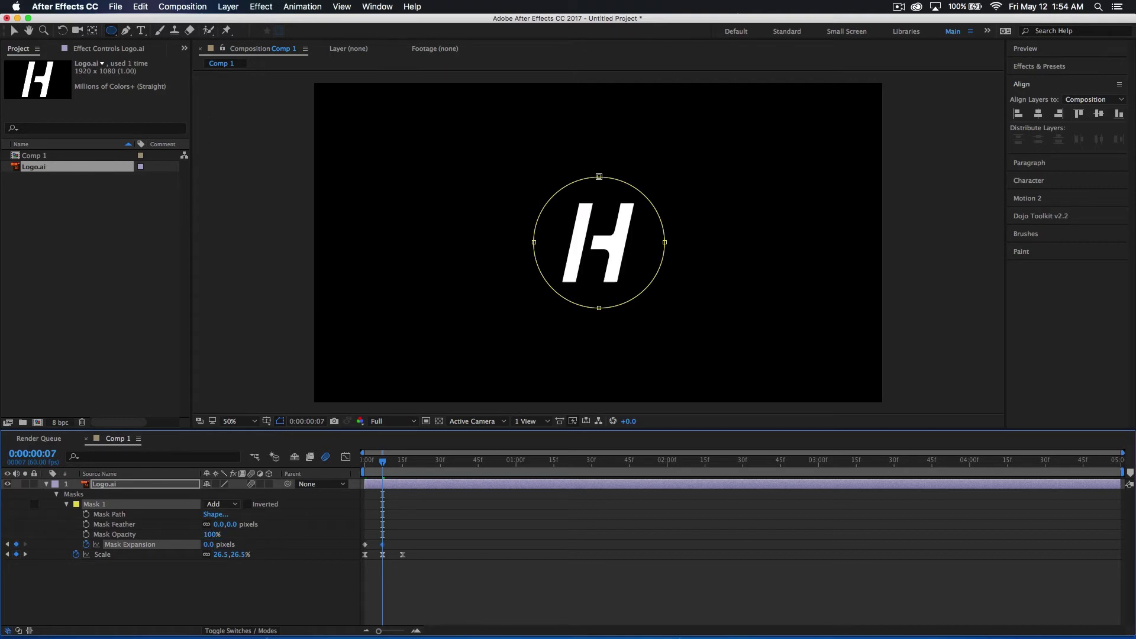
drag(404, 540, 364, 555)
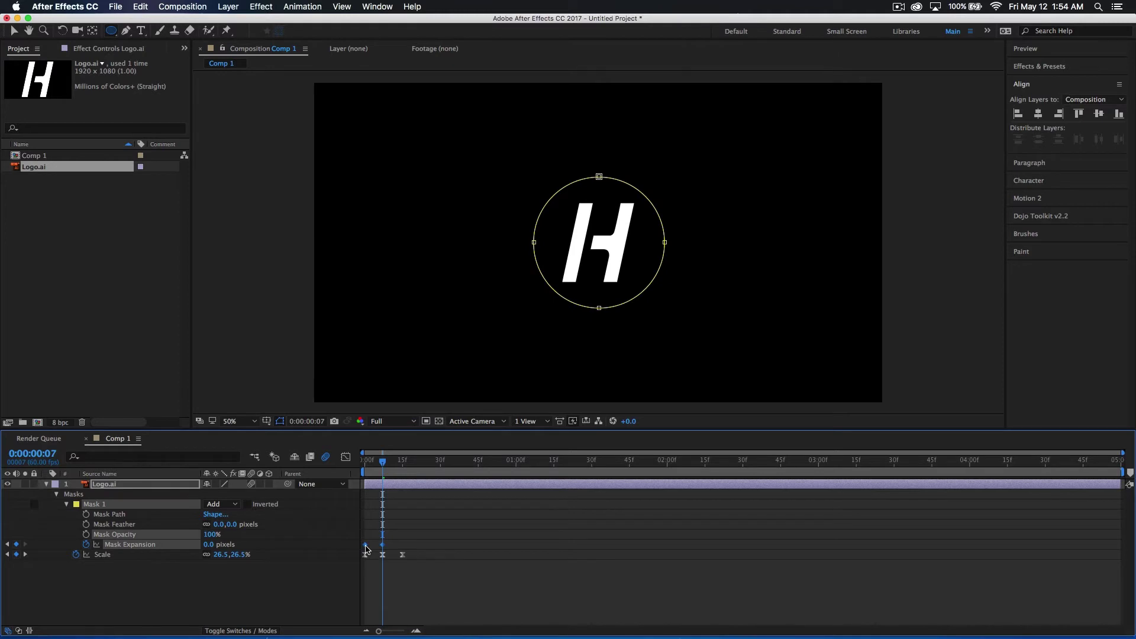
Apply Easy Ease to the Mask Expansion and Scale keyframes and preview the reveal.
right_click(365, 546)
mouse_move(449, 625)
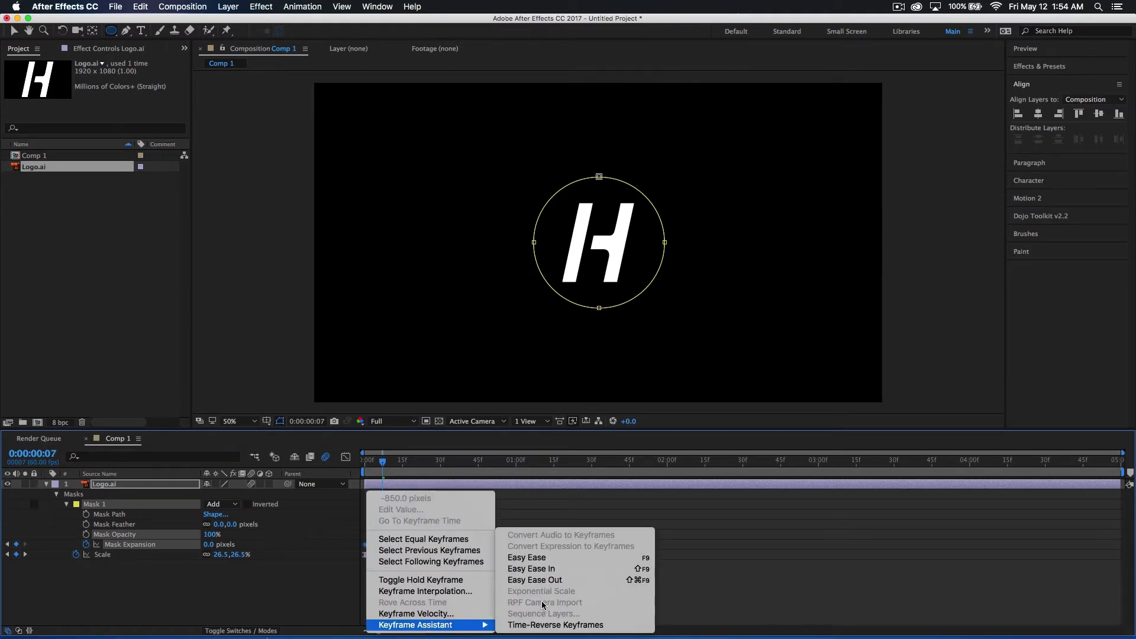
click(553, 558)
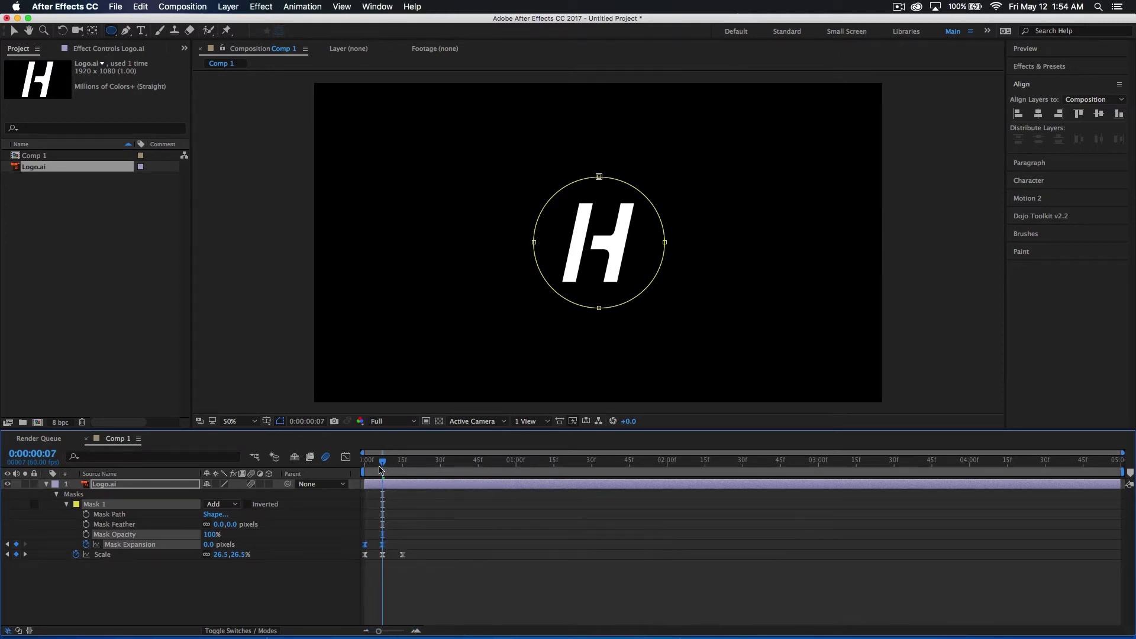
drag(380, 467, 353, 472)
key(space)
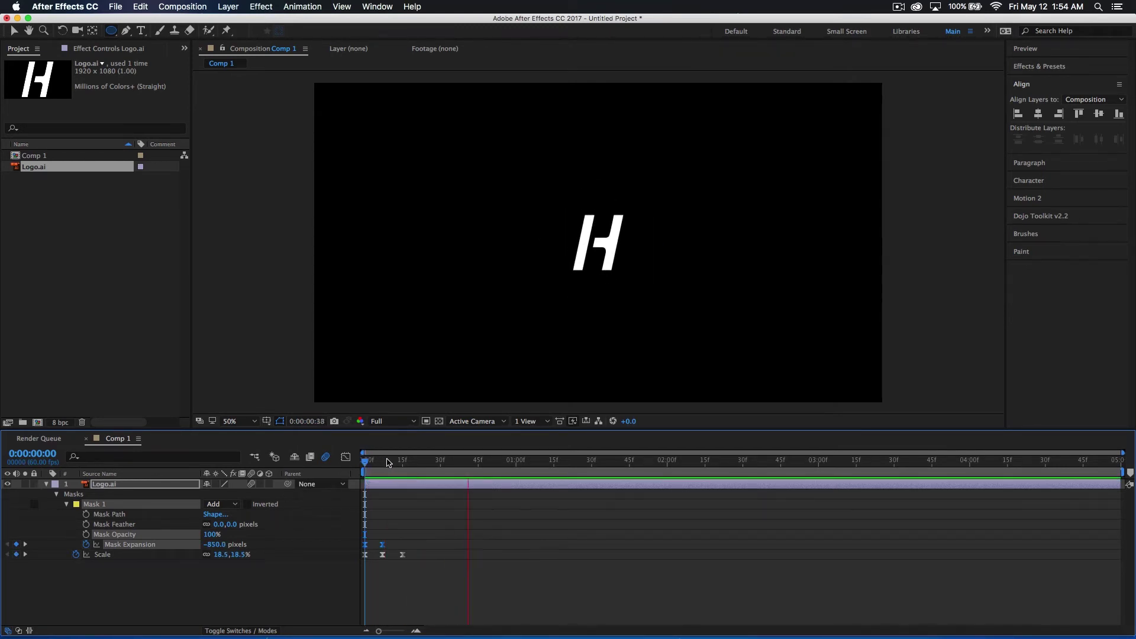
key(space)
Spread the later keyframes apart, moving the final Scale keyframe out to frame 23.
key(space)
mouse_move(426, 565)
mouse_down()
mouse_move(377, 539)
mouse_move(425, 560)
mouse_up()
click(413, 555)
key(space)
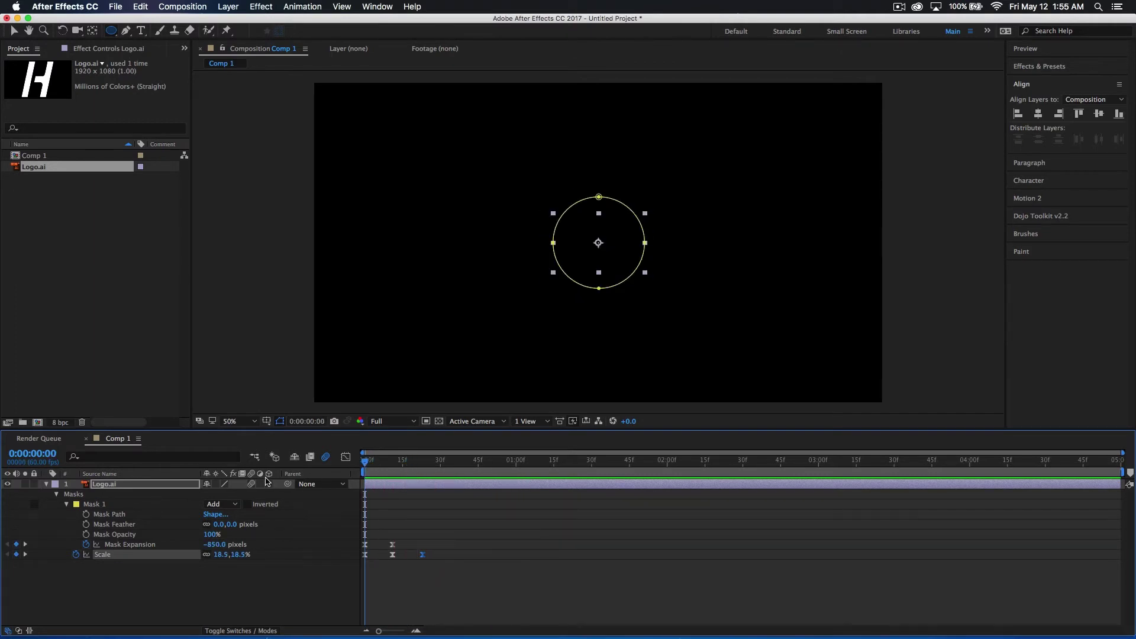
Feather the circular mask by 33 pixels to soften the H reveal.
click(374, 471)
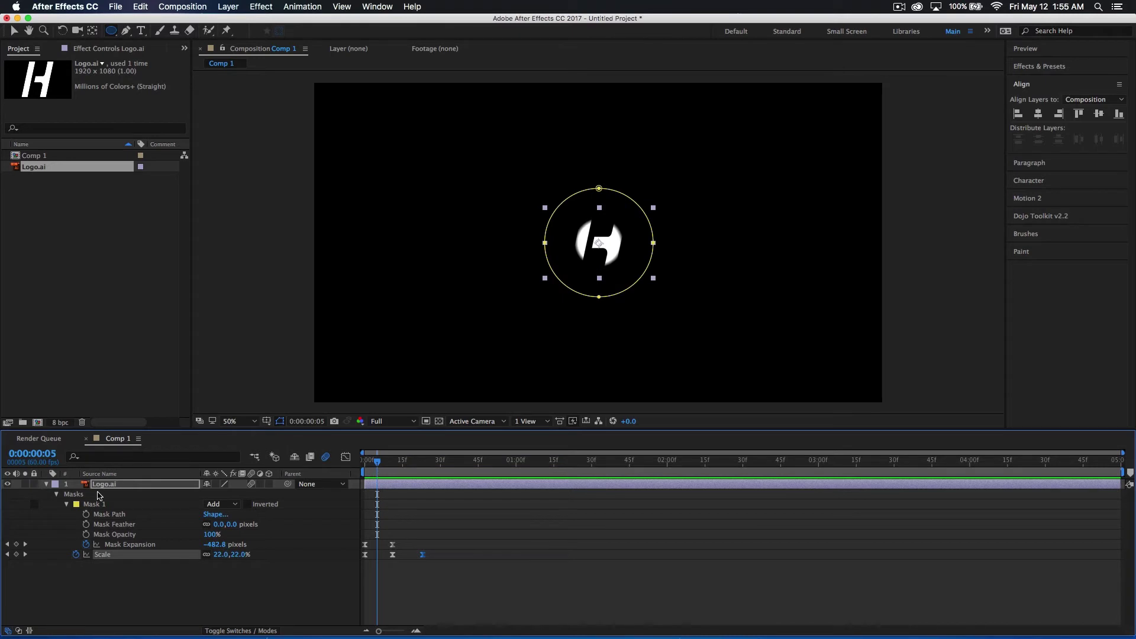
drag(217, 524, 245, 525)
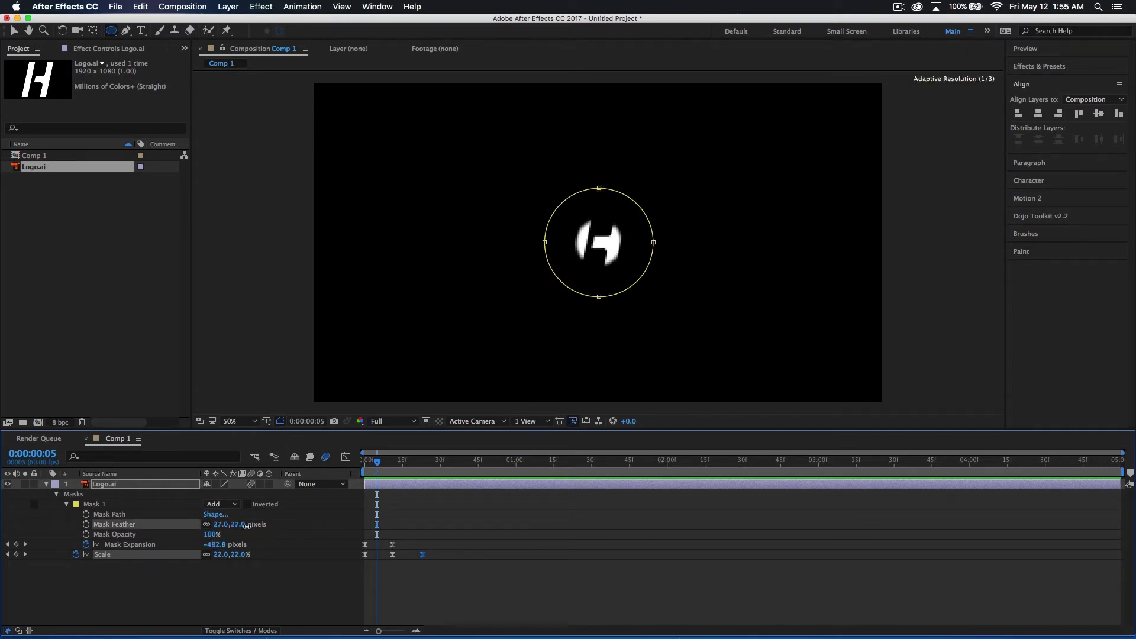
drag(247, 526, 249, 525)
click(472, 533)
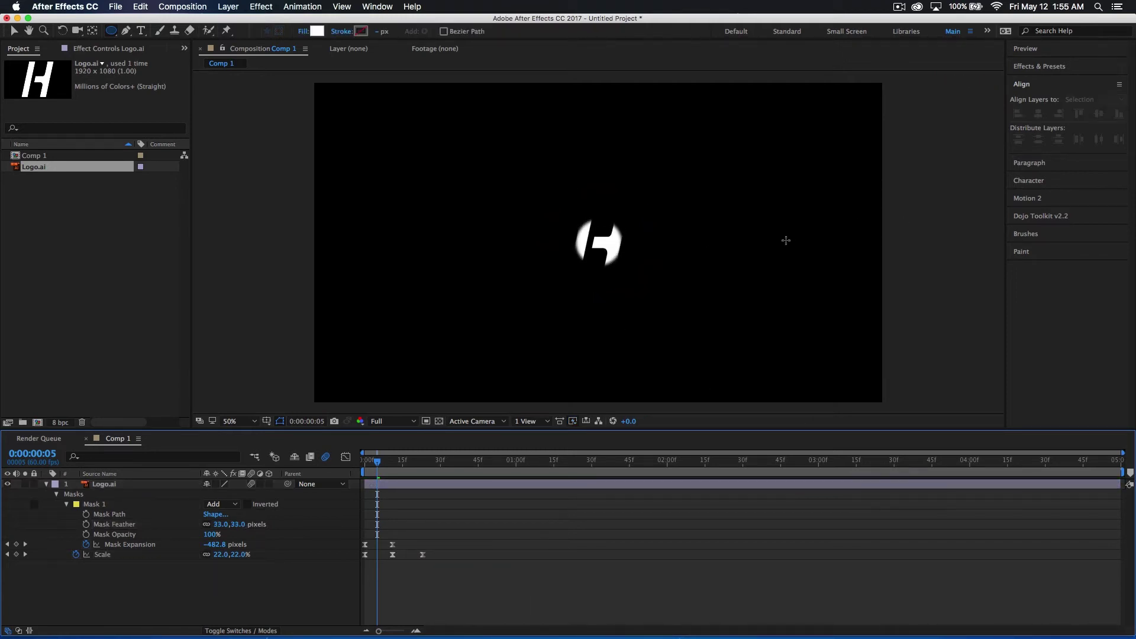
Set preview resolution to Half and replay the reveal, ending near frame 46.
key(Home)
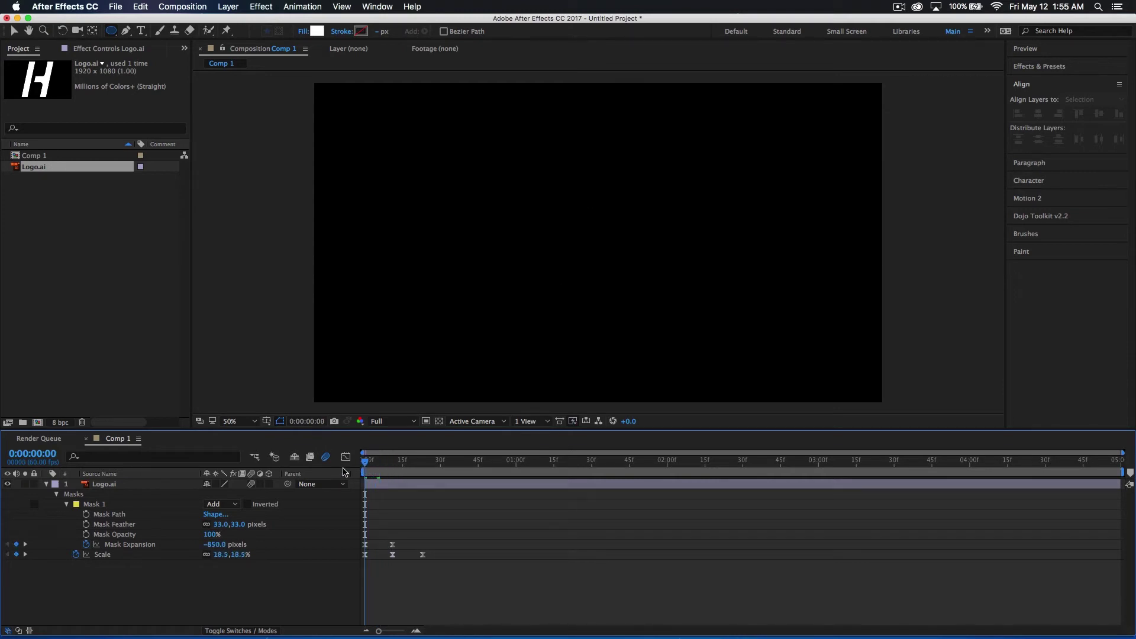
mouse_move(374, 466)
mouse_down()
mouse_move(398, 466)
mouse_move(365, 466)
mouse_up()
key(space)
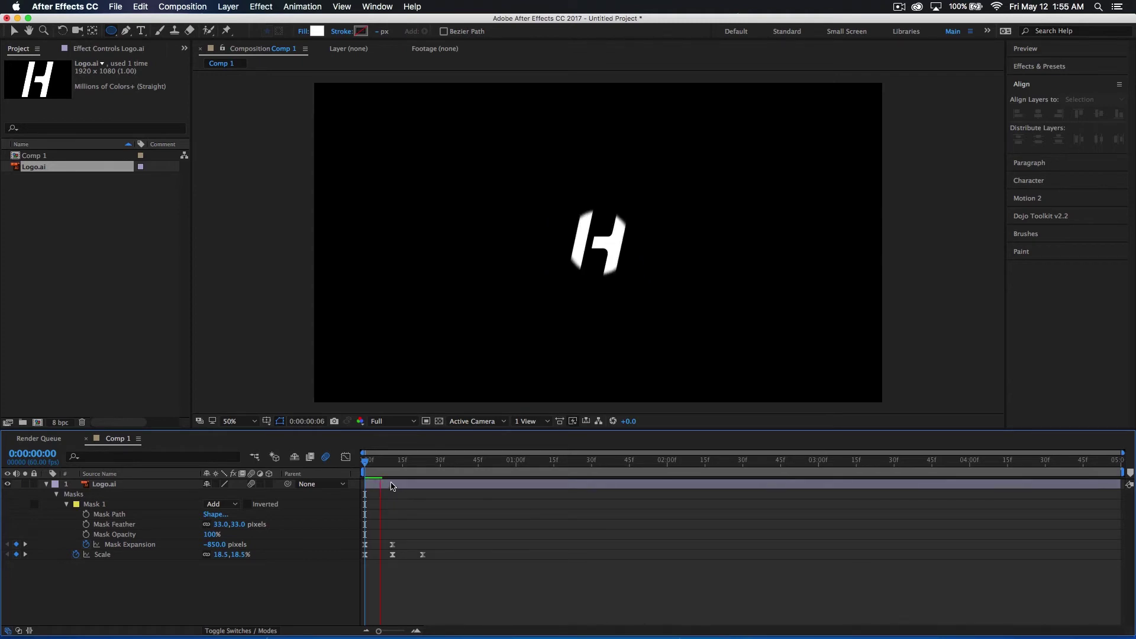
key(space)
click(391, 421)
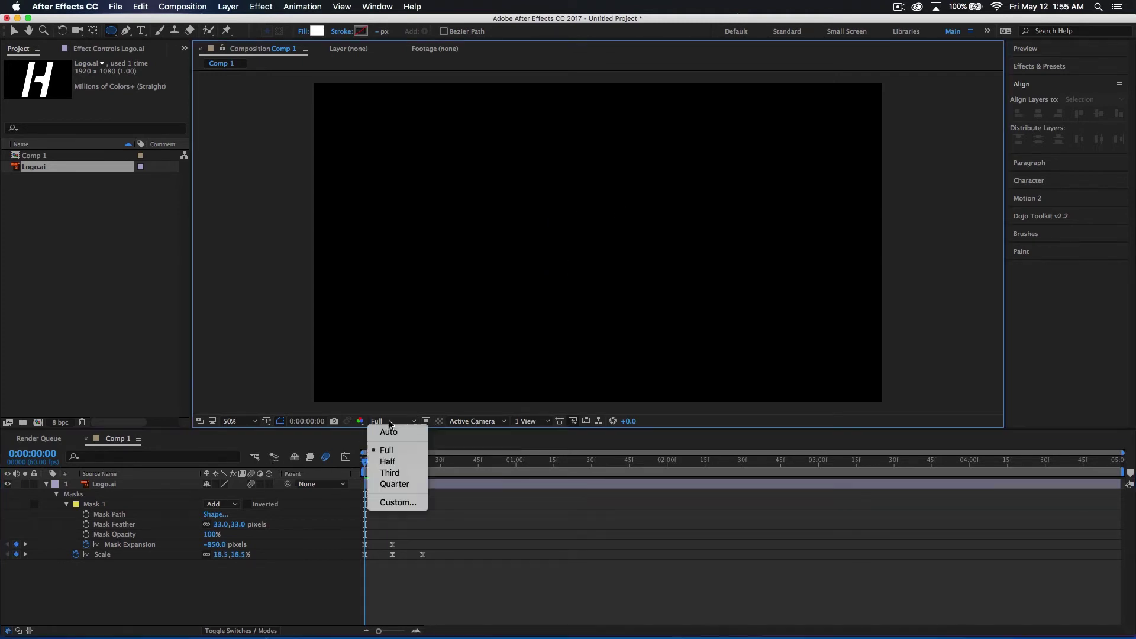
click(388, 461)
key(space)
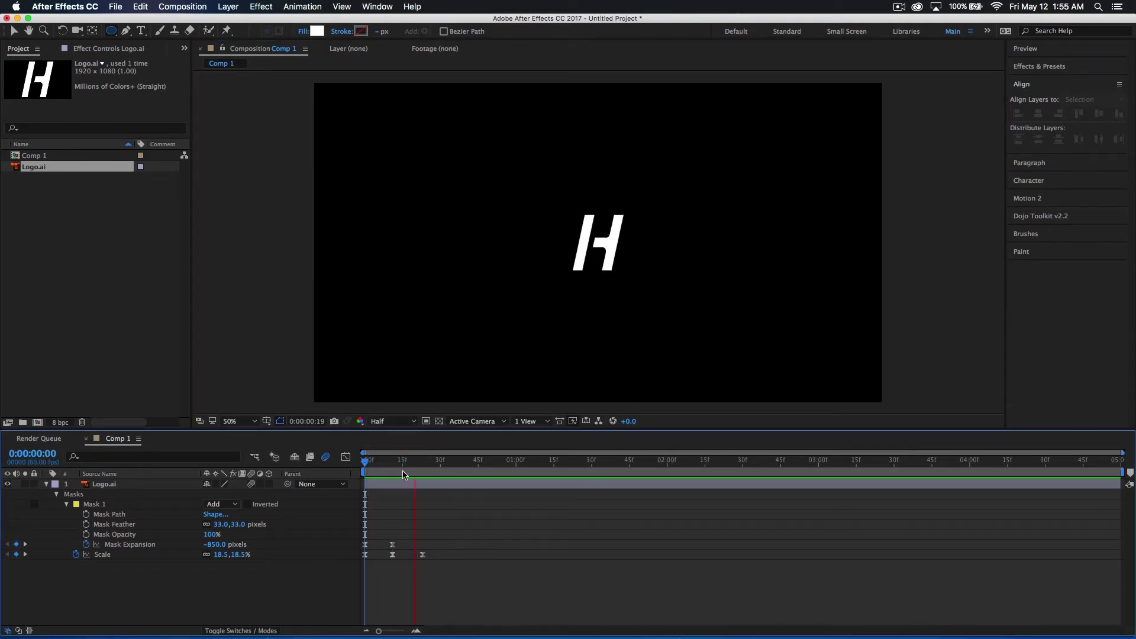
key(space)
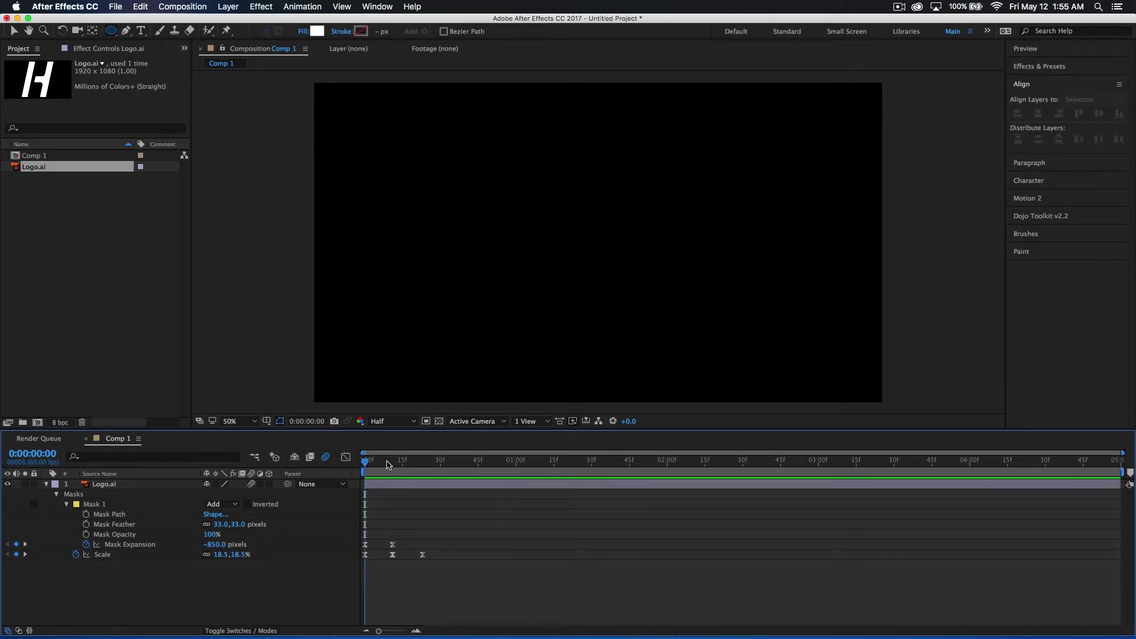
key(space)
key(space)
drag(372, 467, 486, 478)
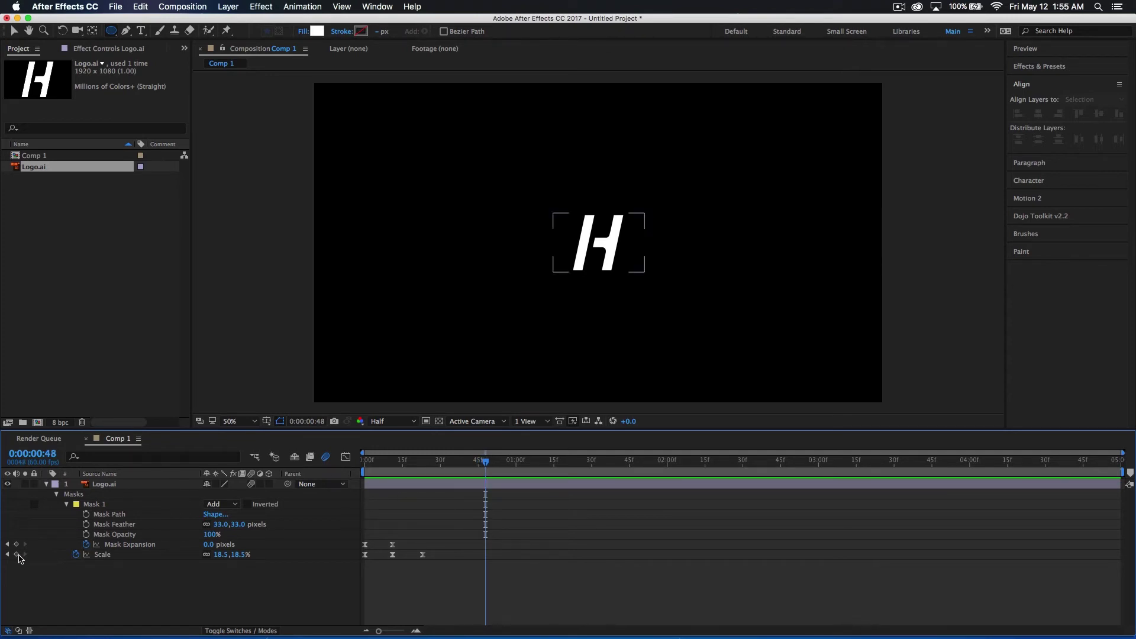
Hold Scale at 18.5% at frame 48, drop it to 0% at frame 56, and preview.
click(17, 554)
click(465, 484)
drag(480, 469, 508, 467)
click(238, 554)
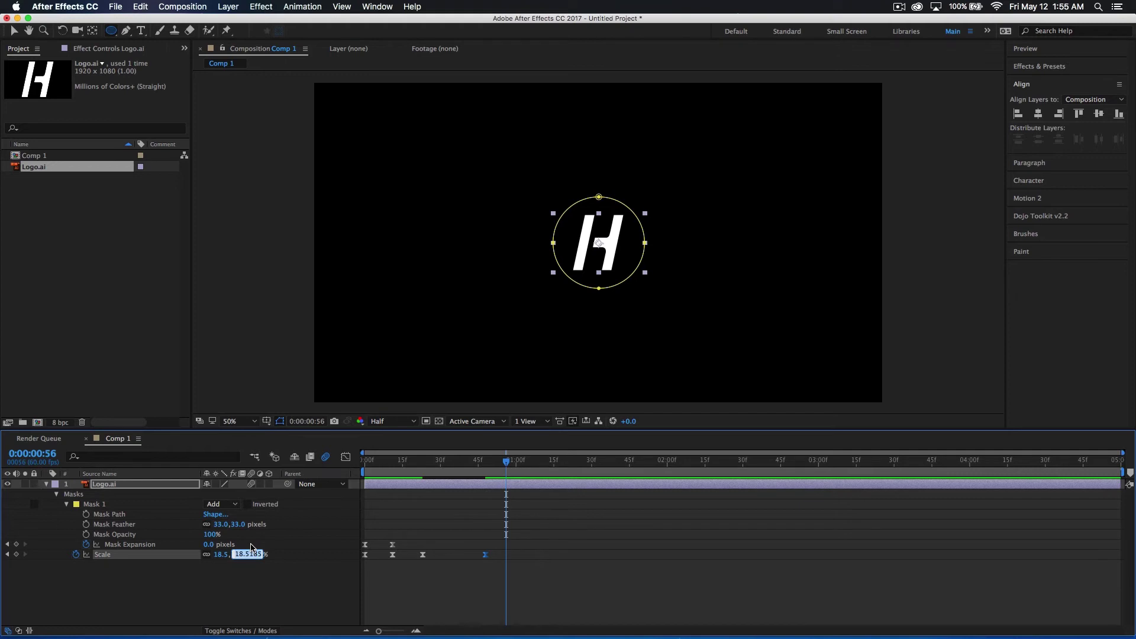
text(0)
key(Return)
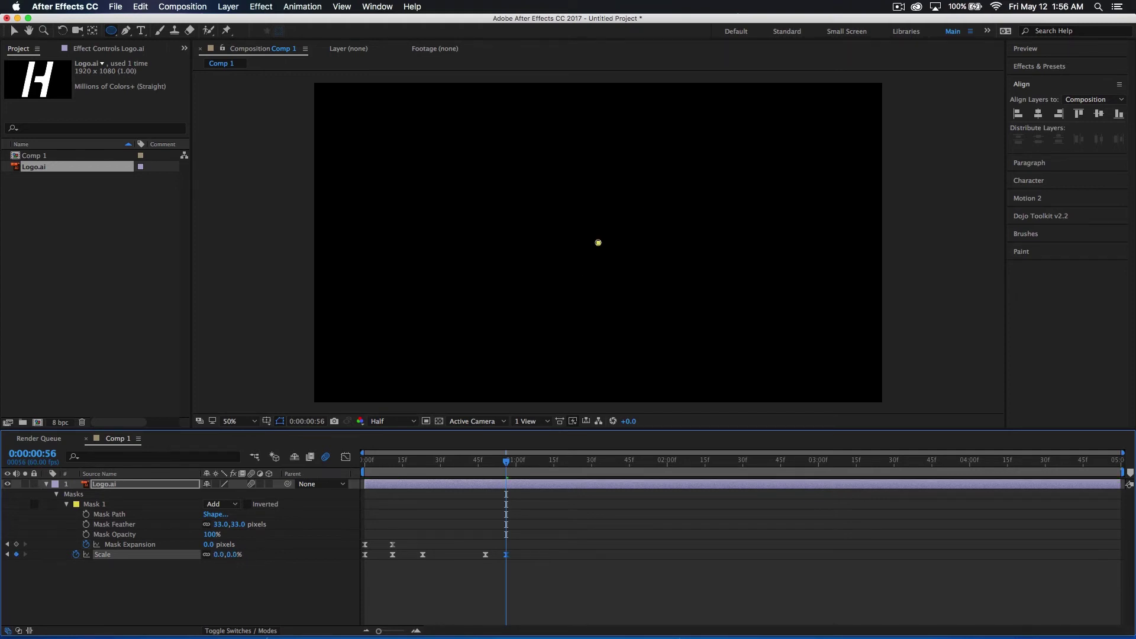
key(space)
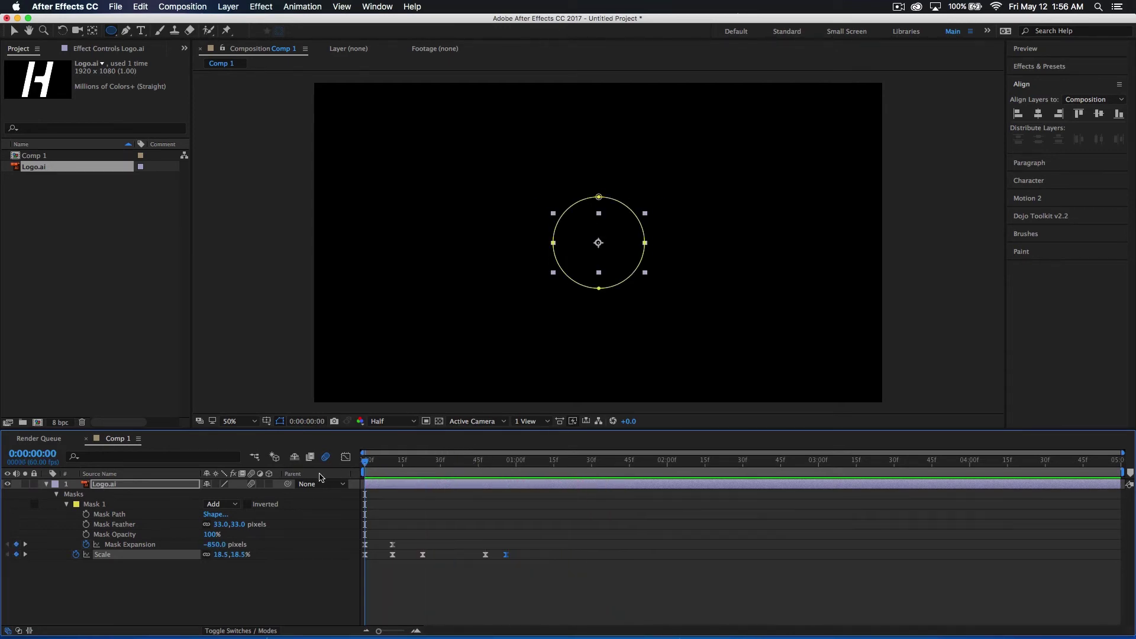
drag(467, 460, 486, 486)
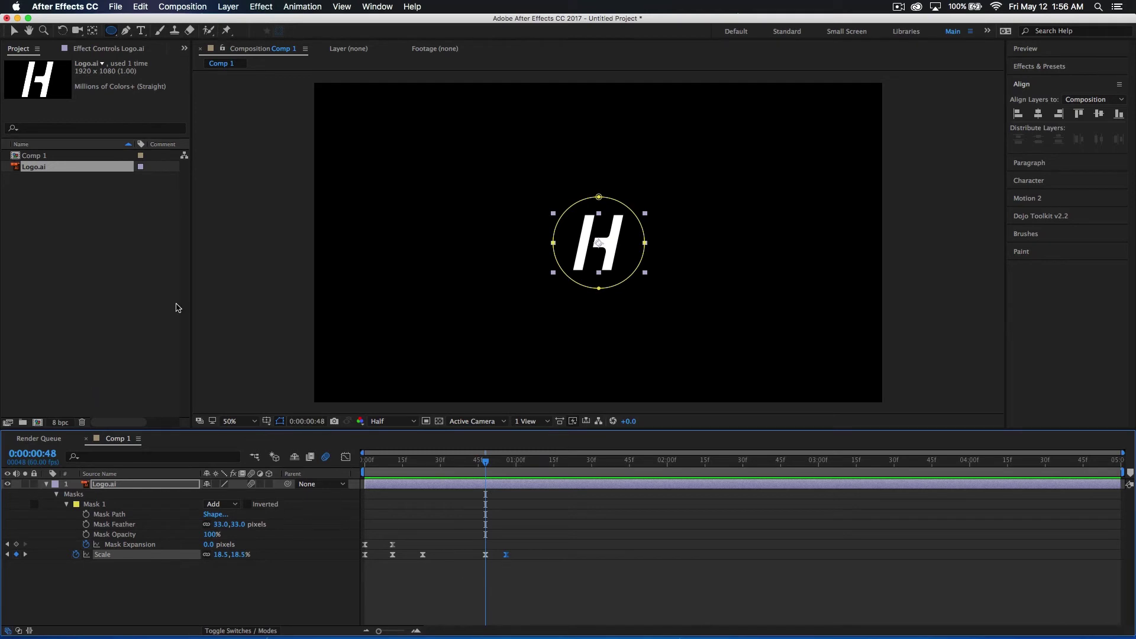
click(141, 30)
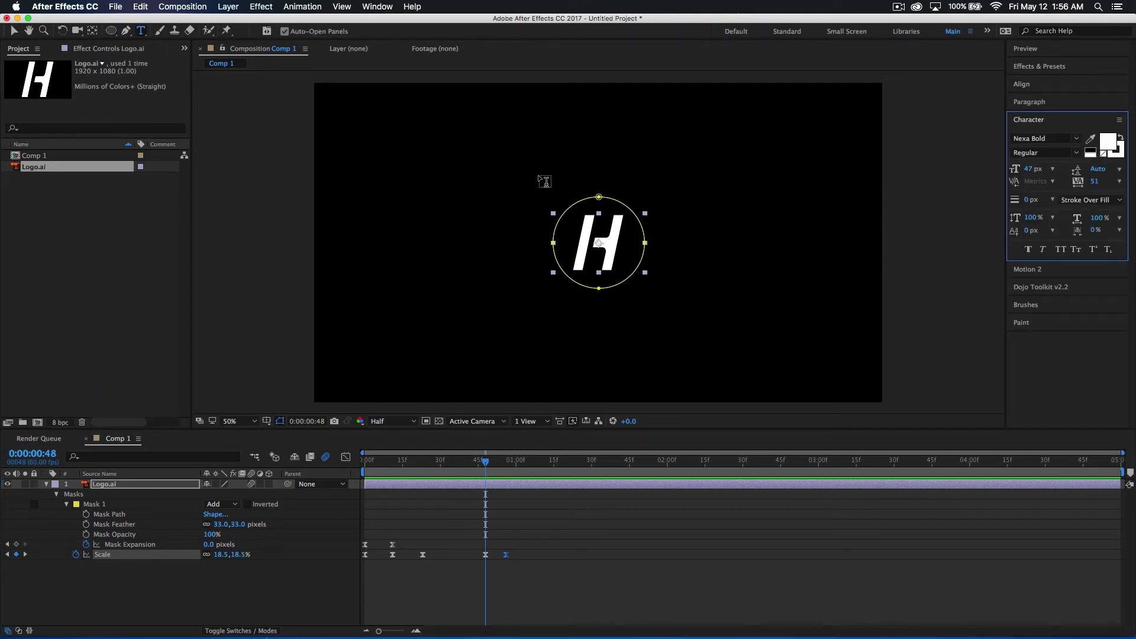
click(414, 253)
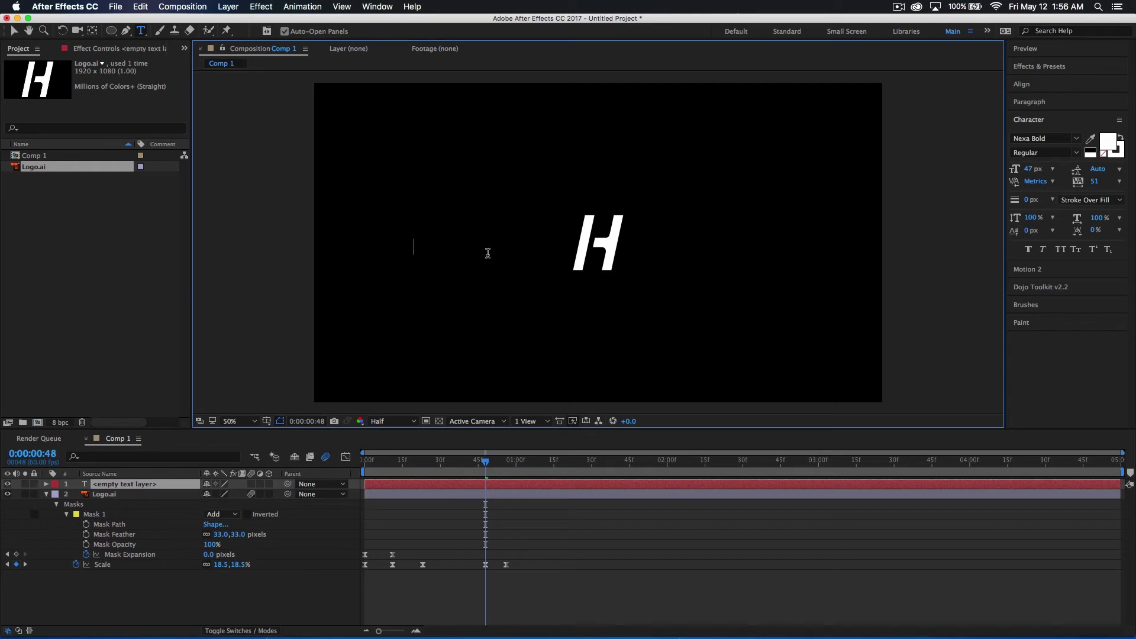
text(HAYDEN GALLUP)
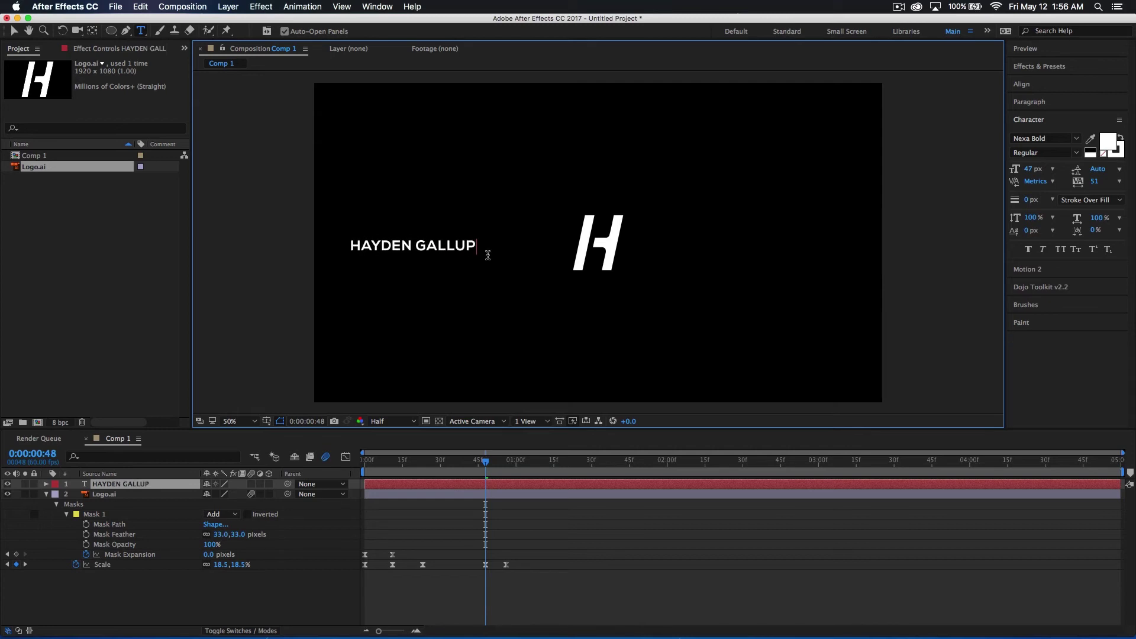
click(14, 31)
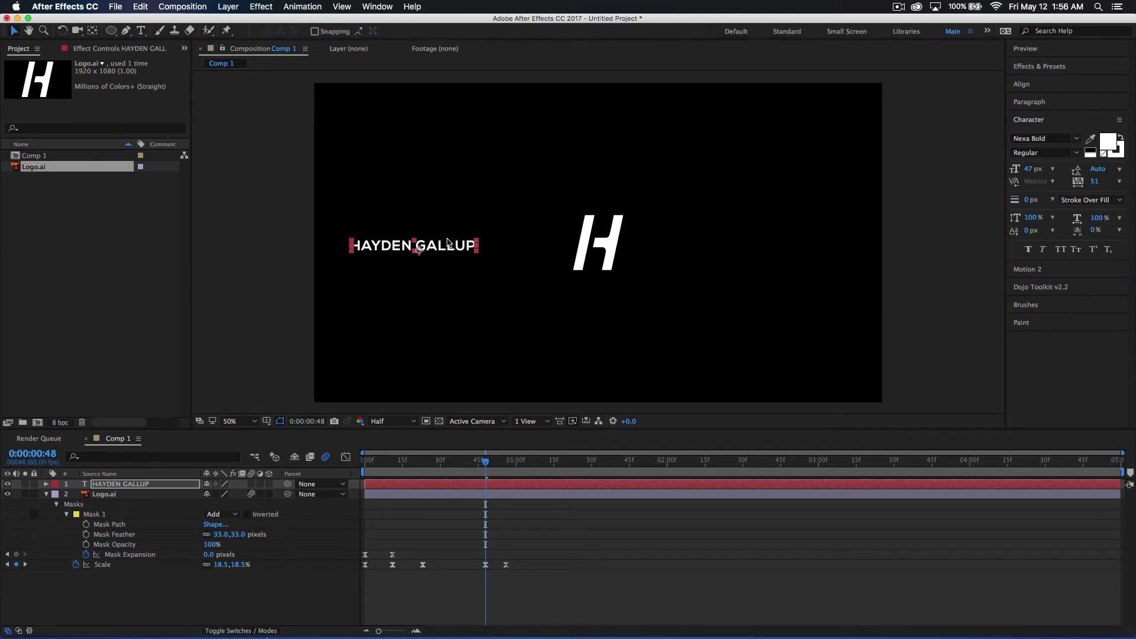
drag(455, 249, 507, 255)
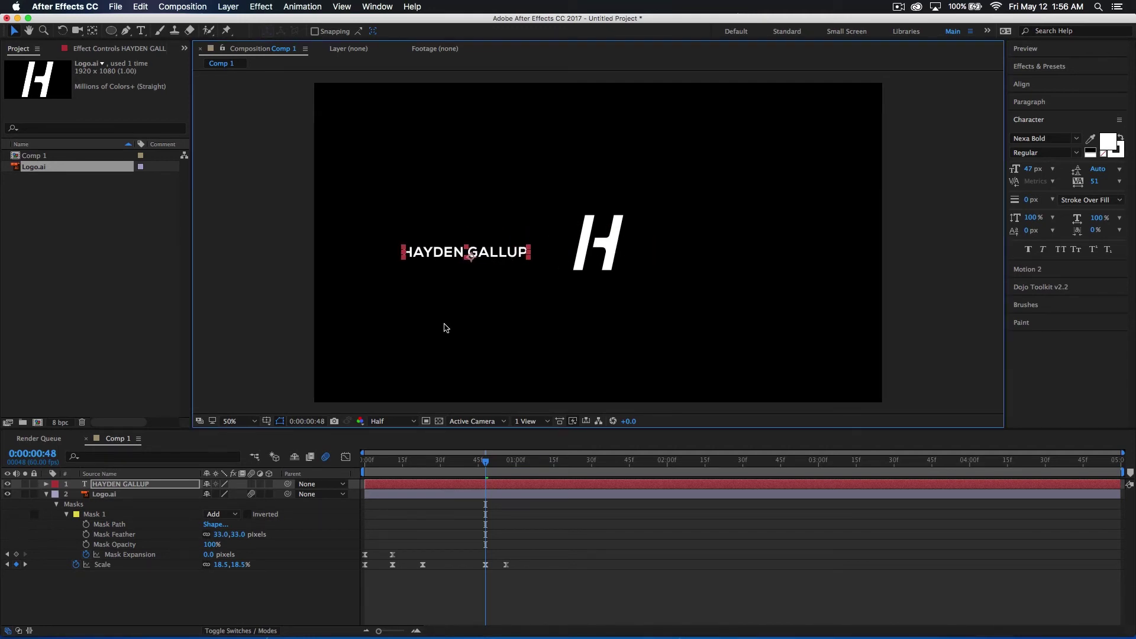
Move the text layer's anchor point to the centre of the text (-17, -14).
click(46, 484)
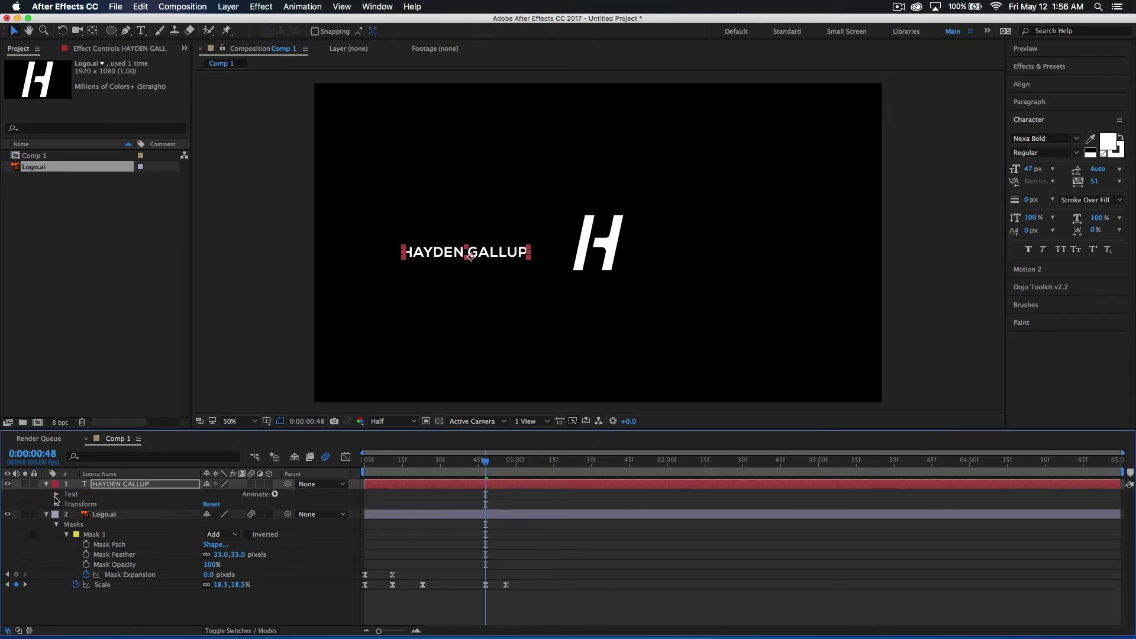
click(56, 504)
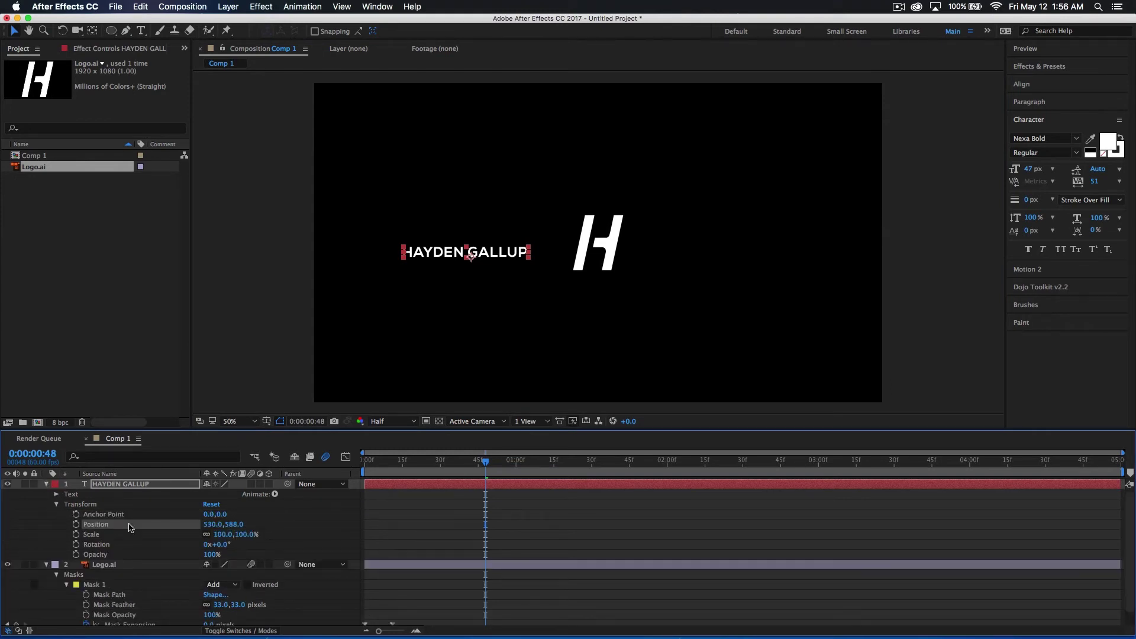
drag(225, 514, 211, 516)
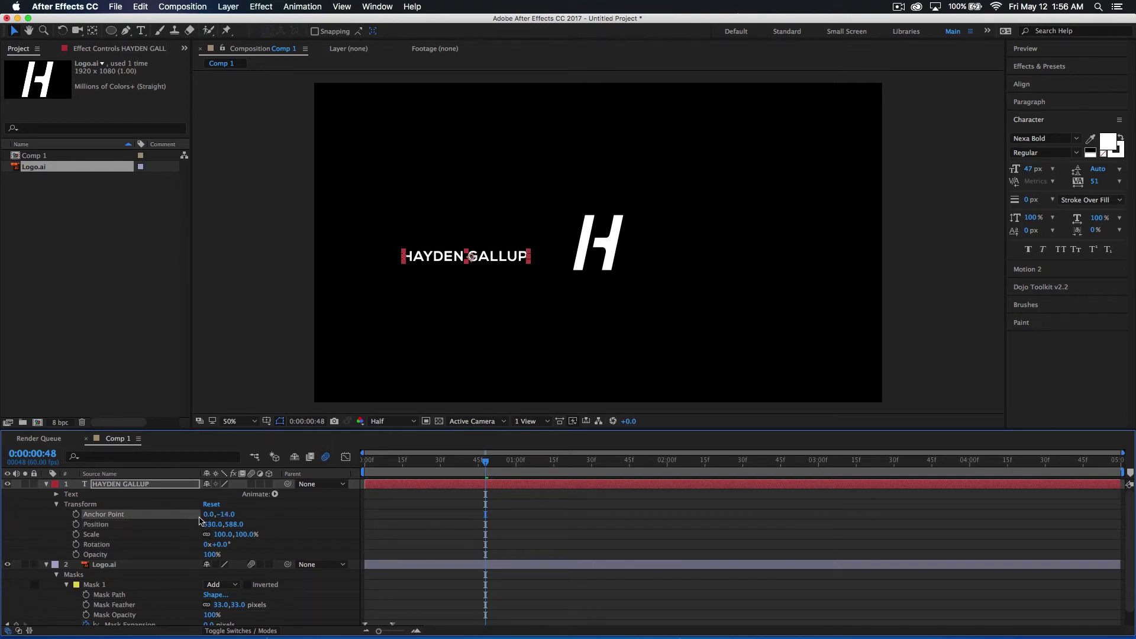
drag(210, 515, 197, 515)
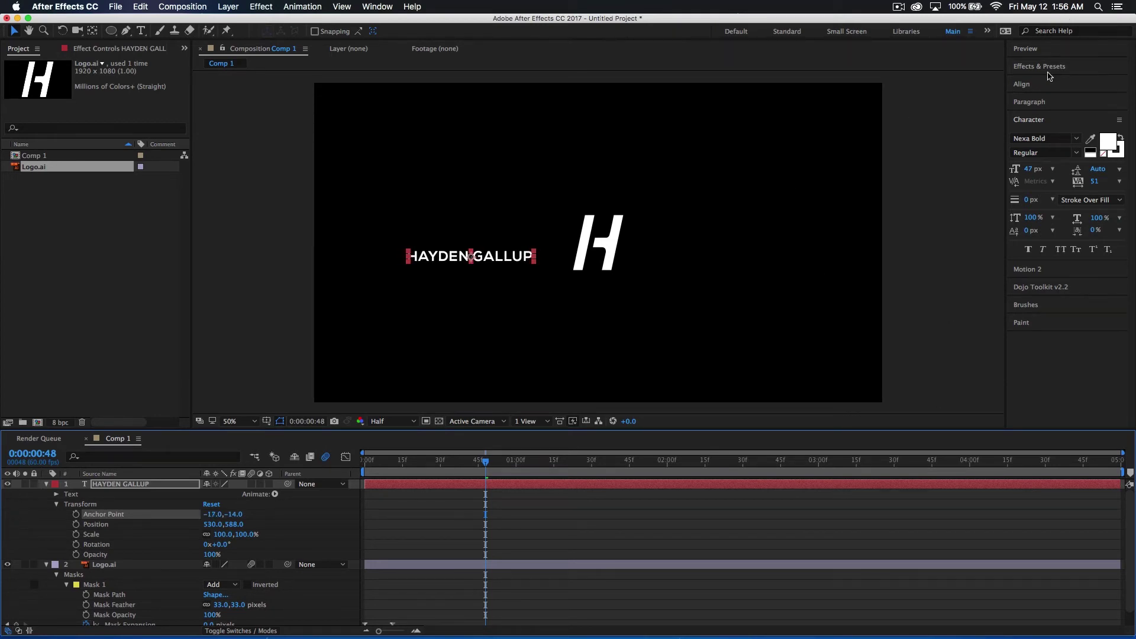
click(1022, 84)
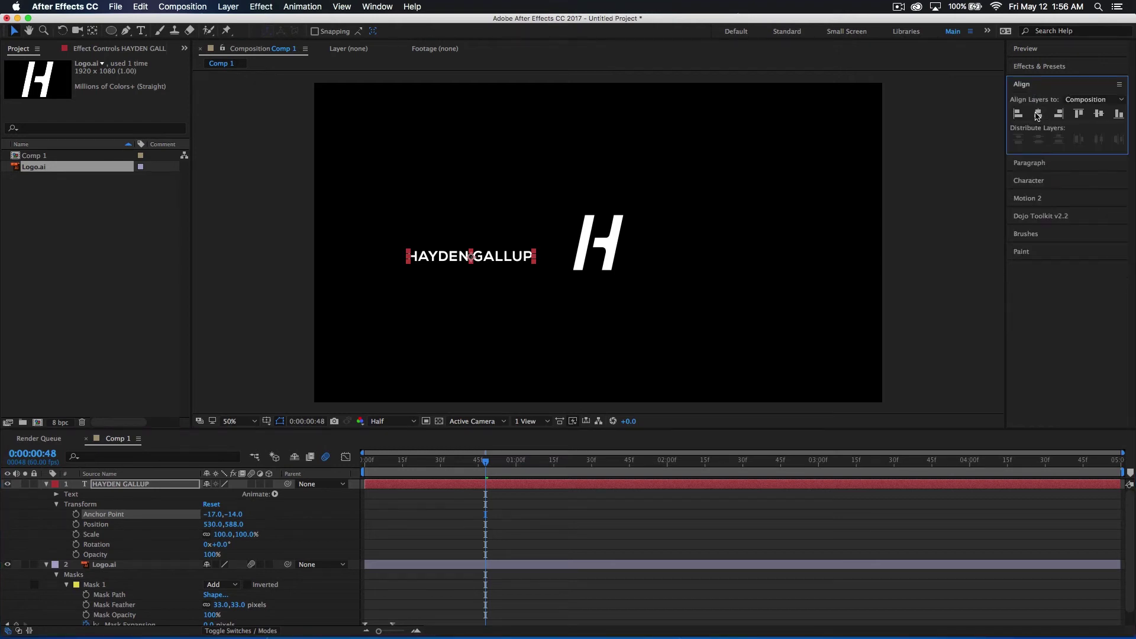
click(1038, 114)
click(1099, 115)
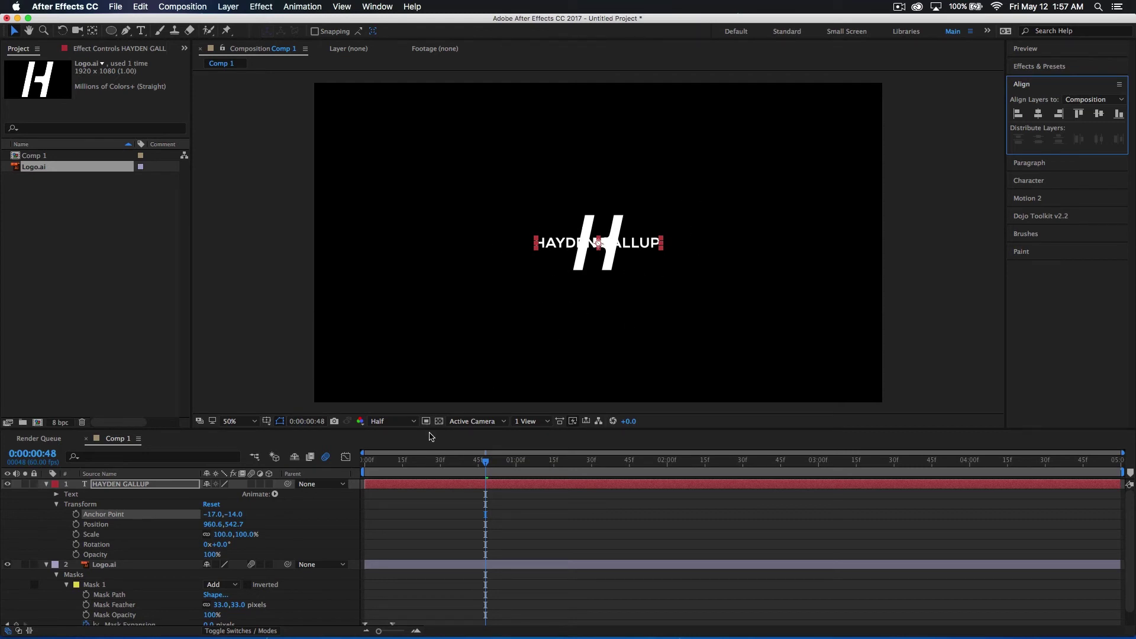
click(59, 510)
scroll(532, 545, down, 1)
click(532, 545)
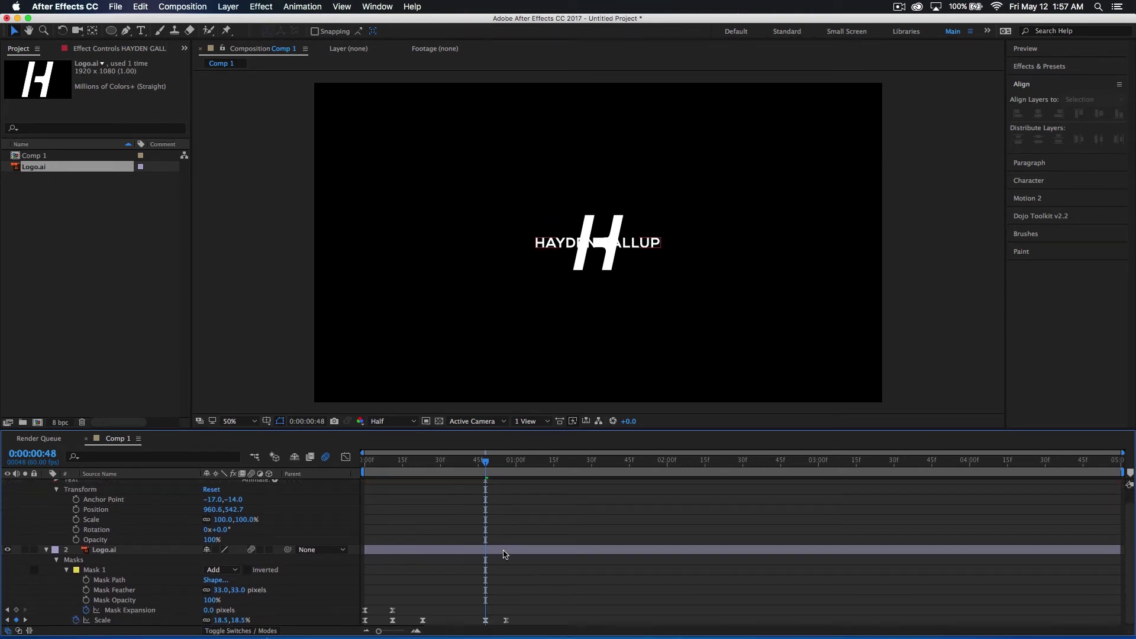
click(138, 539)
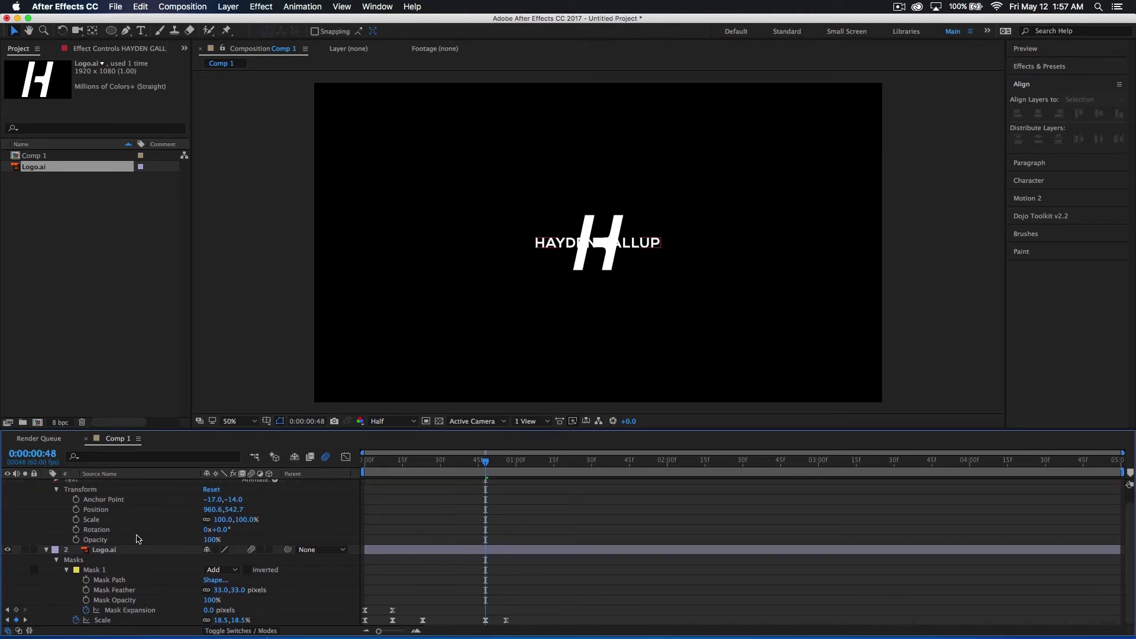
Keyframe the text's Scale so it shrinks from 390% down to 100% around frame 57.
drag(248, 520, 402, 507)
click(76, 519)
drag(488, 467, 513, 468)
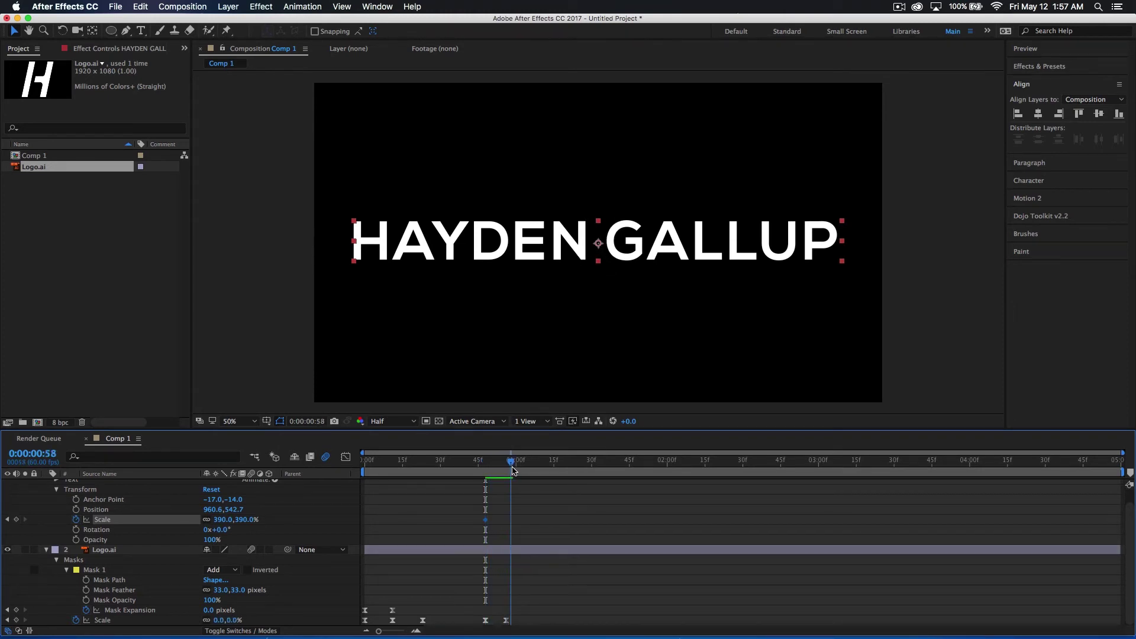
click(245, 520)
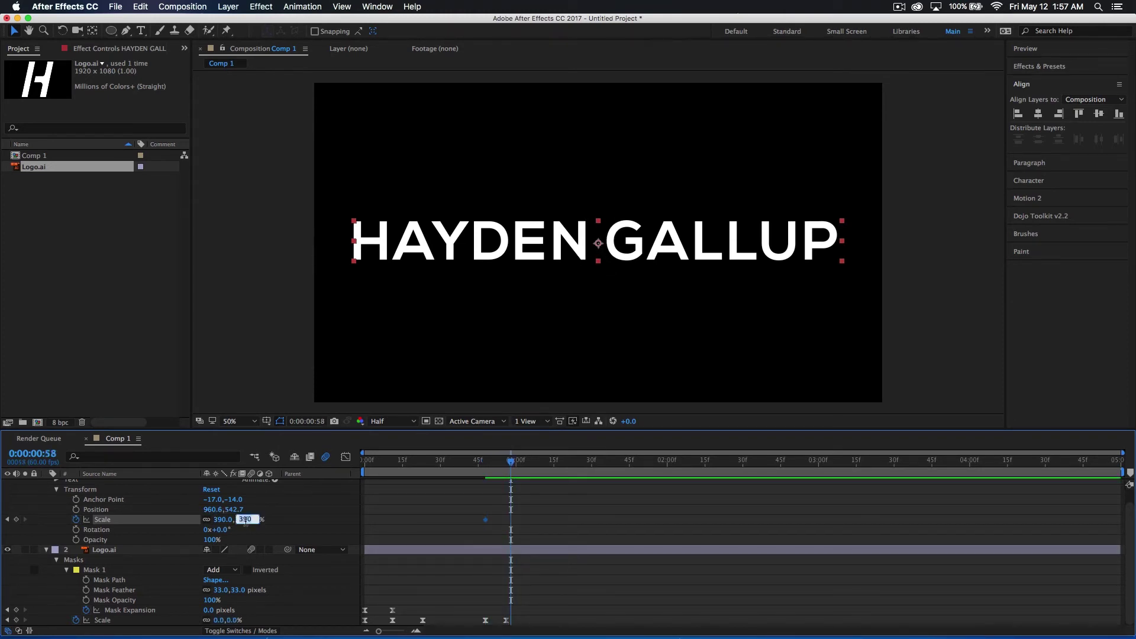
key(BackSpace)
key(Return)
At 0:00:00:48, set the text's Opacity to 0% and keyframe it.
drag(512, 474, 486, 473)
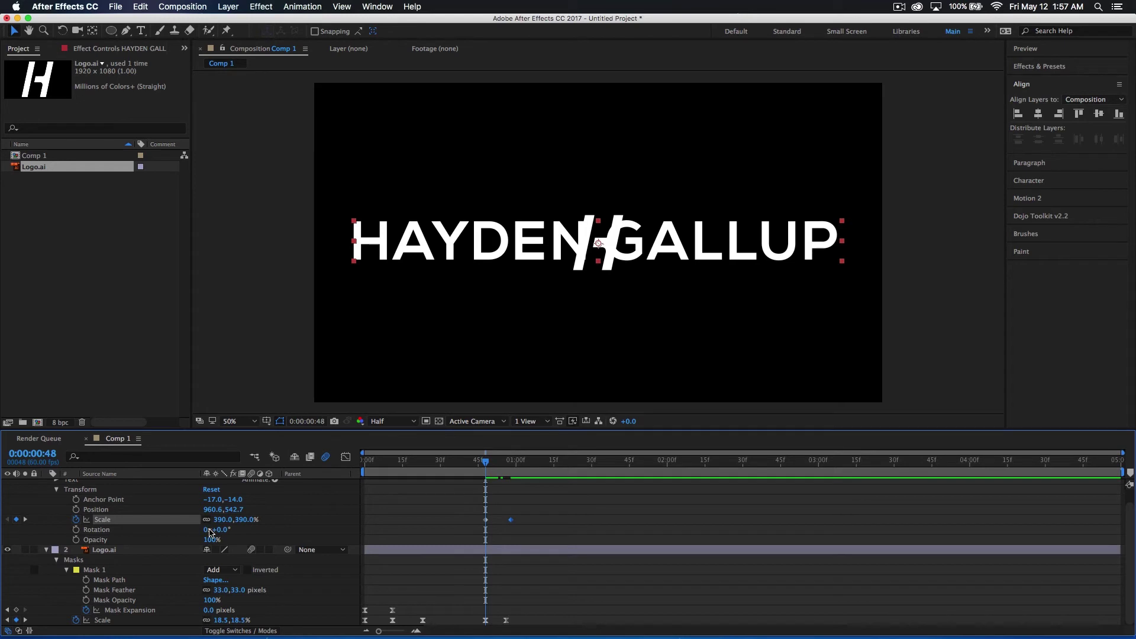
drag(218, 544, 75, 540)
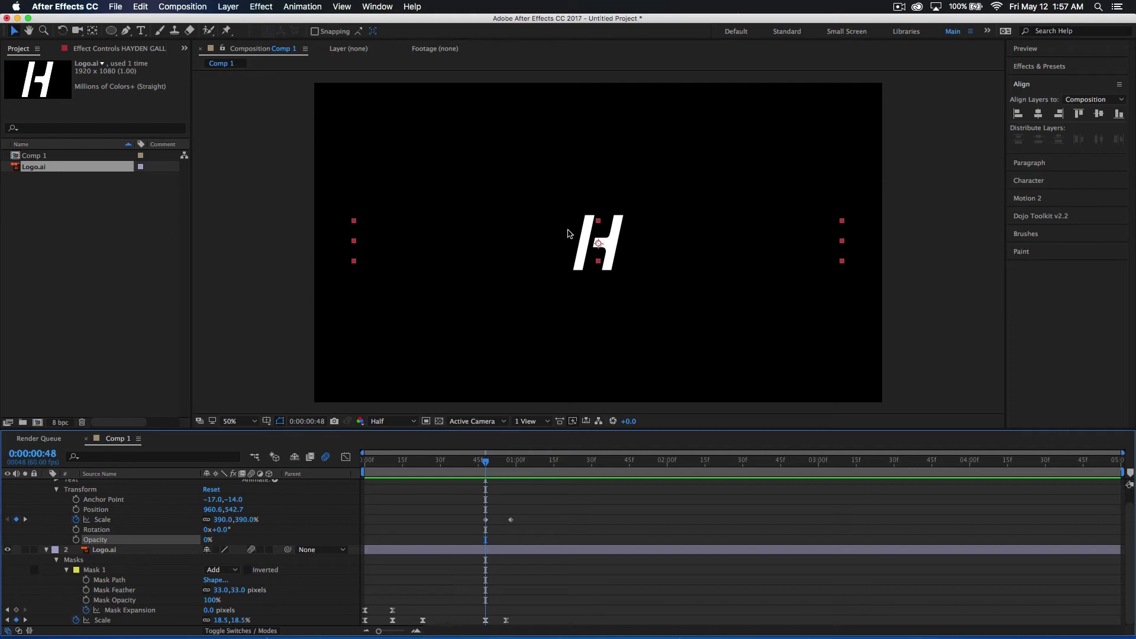
click(76, 540)
drag(486, 461, 507, 462)
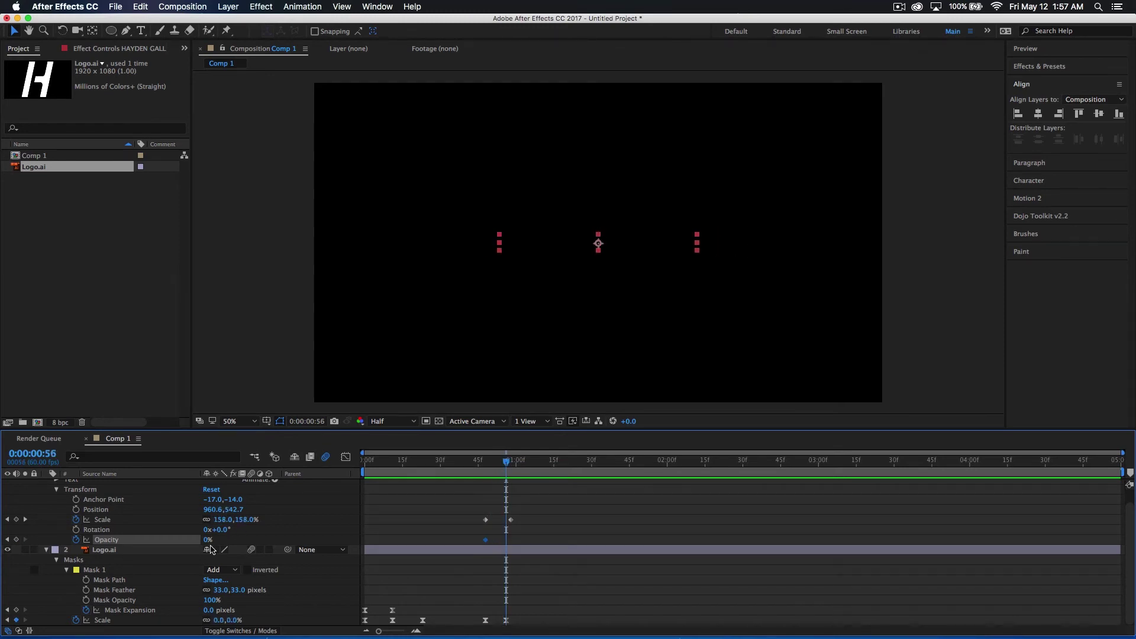
Add a 100% Opacity keyframe so the text fades in.
click(207, 540)
text(100)
key(Return)
drag(504, 463, 490, 465)
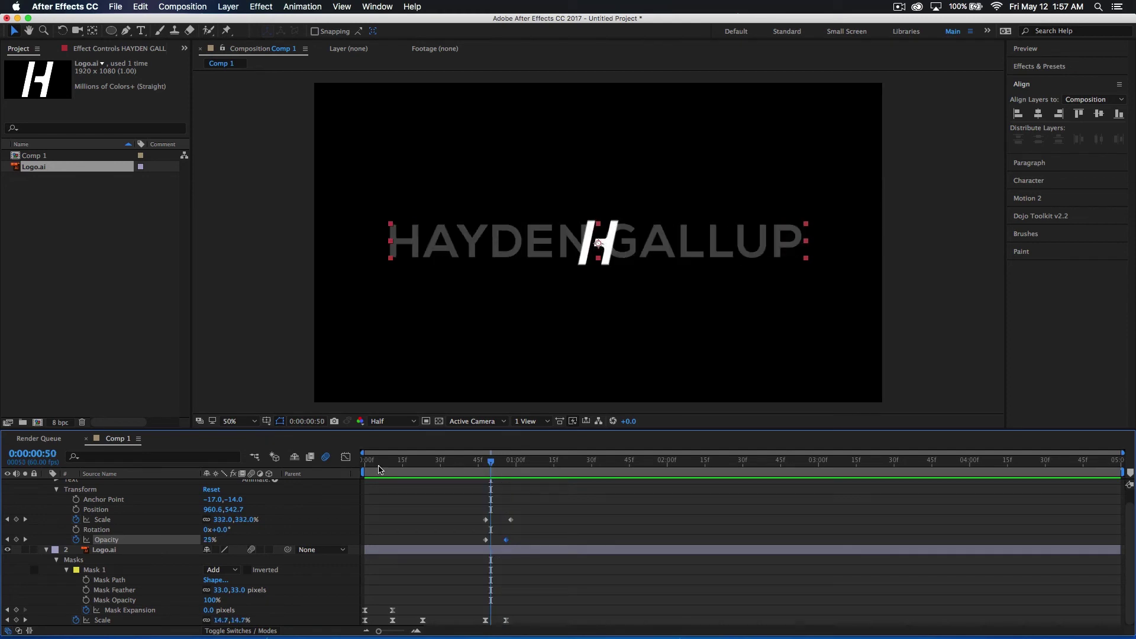
scroll(284, 490, up, 2)
click(252, 484)
mouse_move(491, 473)
mouse_down()
mouse_move(475, 473)
mouse_move(515, 472)
mouse_move(482, 472)
mouse_up()
key(space)
click(433, 472)
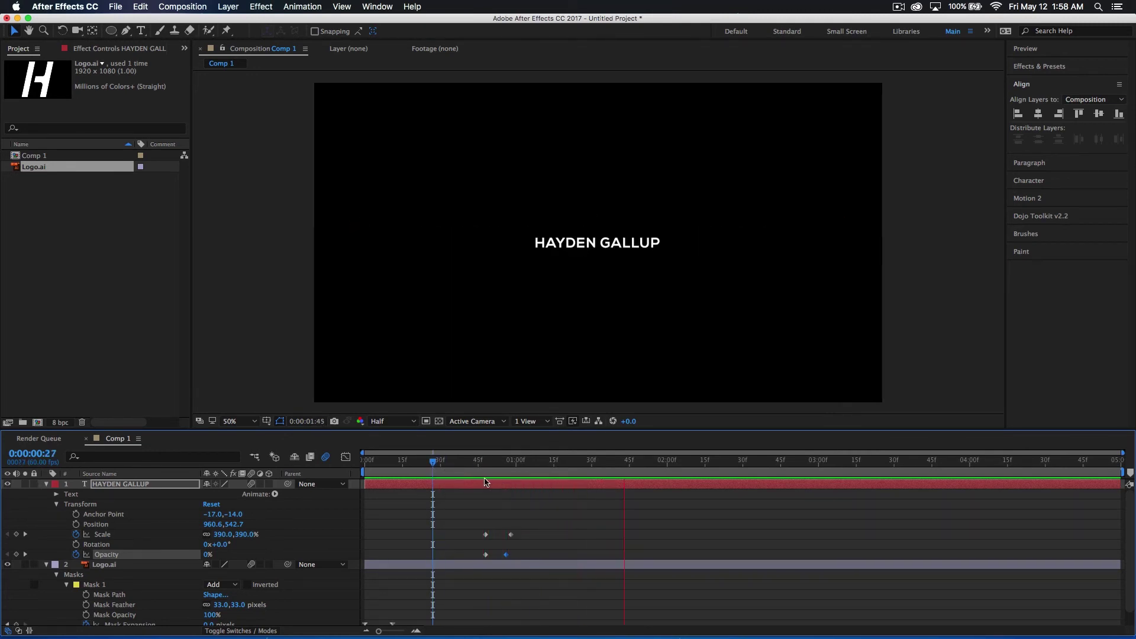
drag(482, 470, 497, 490)
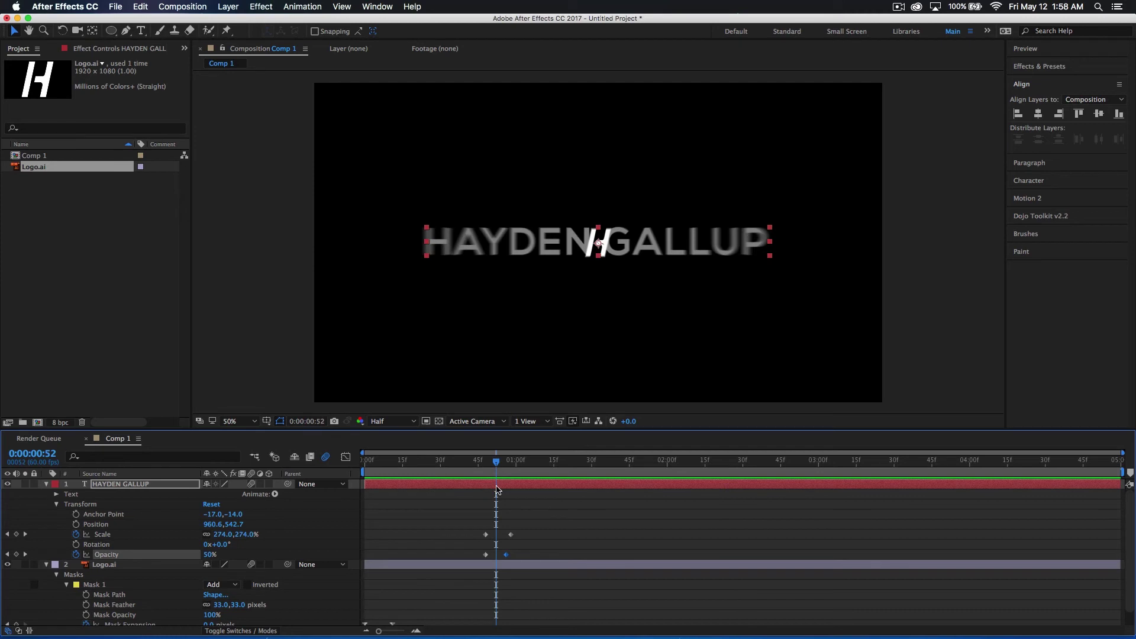
Retime the Opacity and Scale end keyframes around frame 56, nudging them slightly earlier.
drag(505, 556, 519, 557)
drag(506, 462, 485, 470)
drag(511, 534, 516, 535)
mouse_move(498, 465)
mouse_down()
mouse_move(479, 470)
mouse_move(495, 467)
mouse_up()
drag(519, 554, 463, 499)
Apply Keyframe Assistant > Easy Ease to the text's selected Scale and Opacity keyframes.
right_click(490, 539)
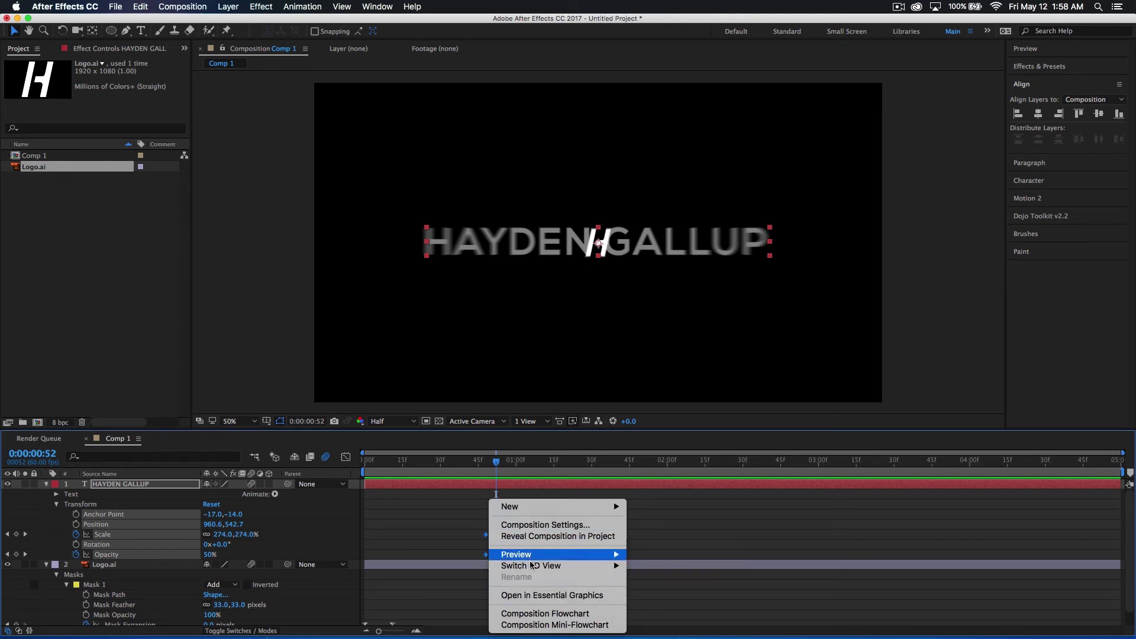
click(489, 545)
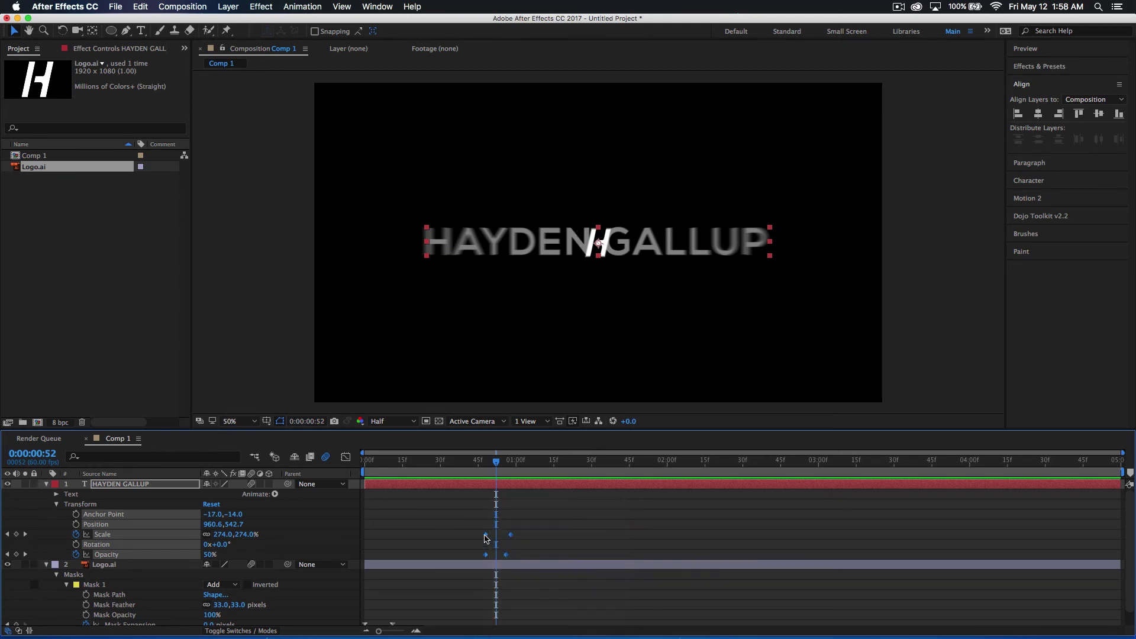
right_click(486, 536)
mouse_move(535, 624)
click(690, 558)
drag(519, 460, 467, 469)
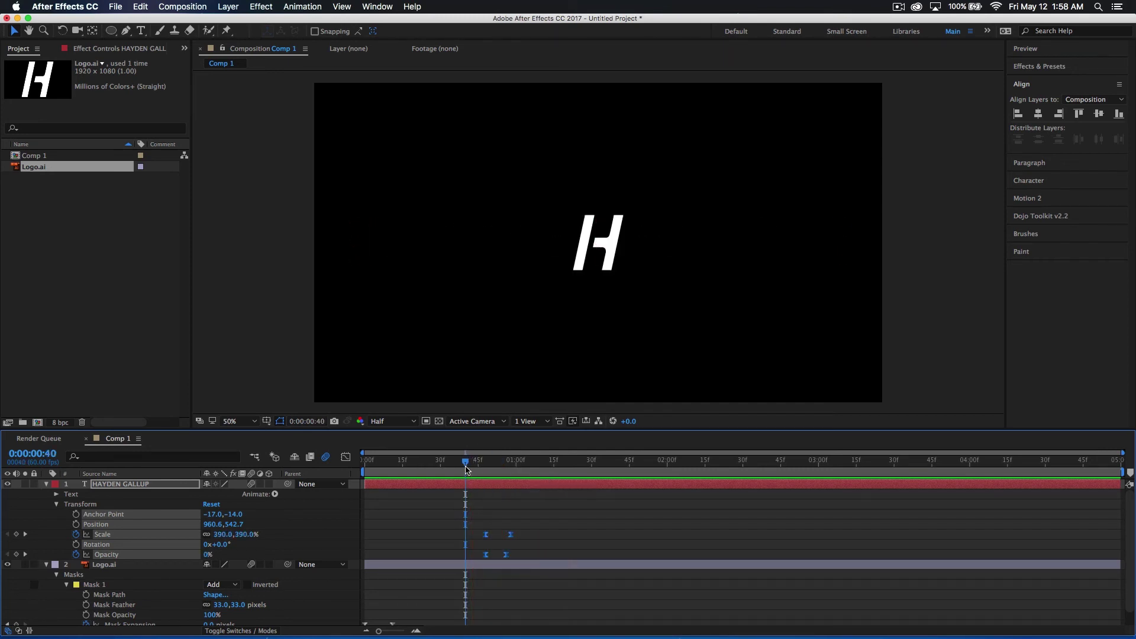
Keyframe the text's Opacity at 100% at 0:00:01:30, fading to 0% by 0:00:03:01.
key(space)
key(Home)
key(space)
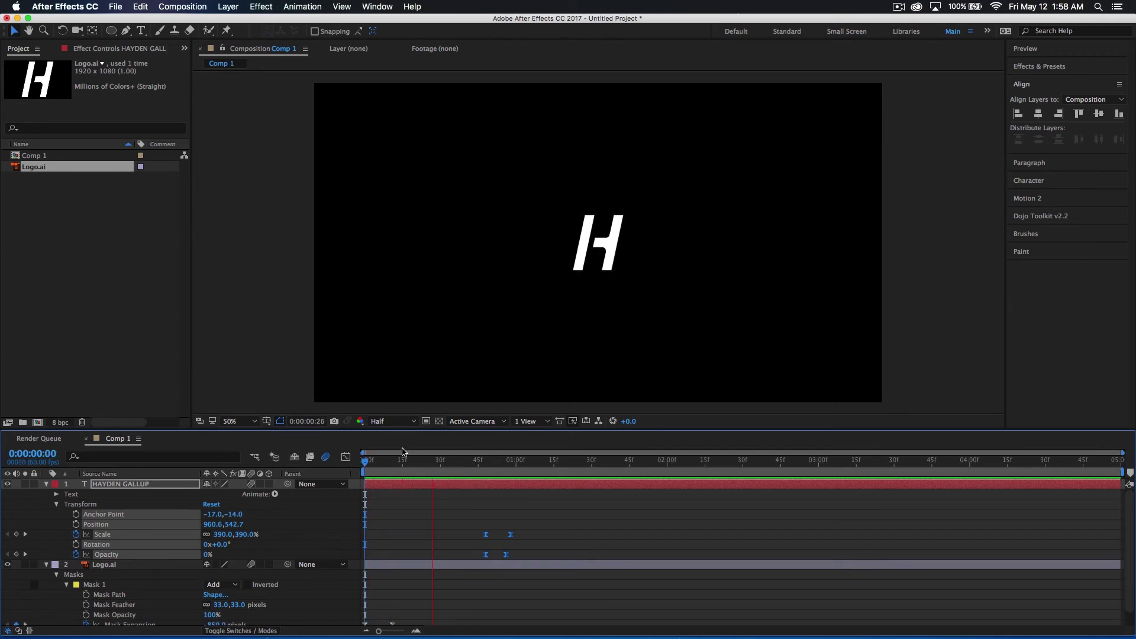
drag(483, 470, 593, 481)
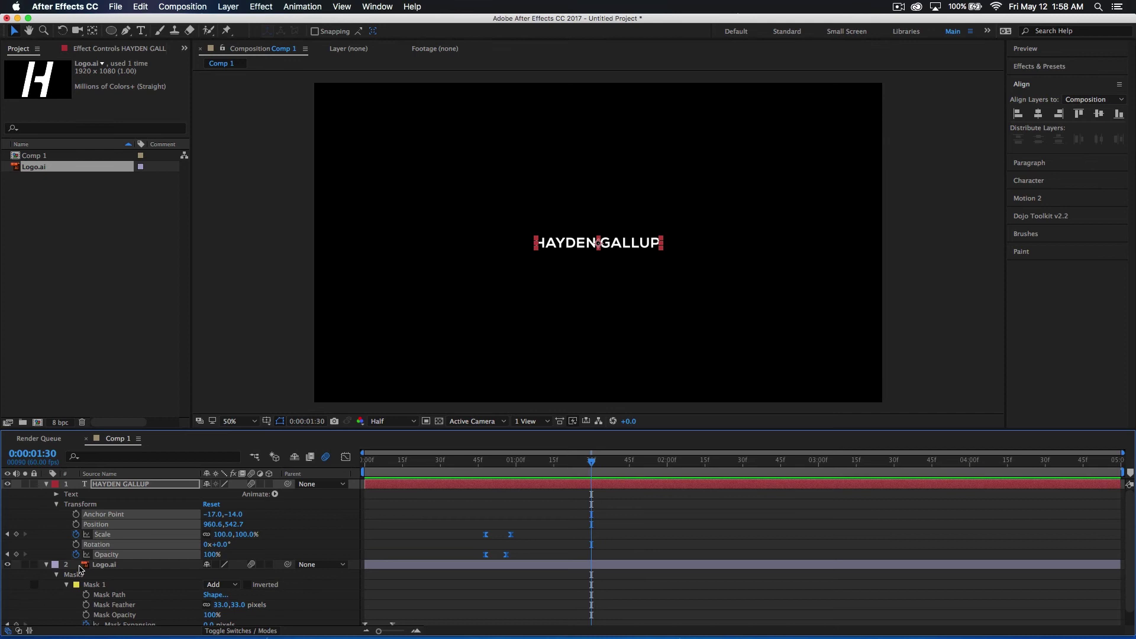
key(F2)
click(17, 554)
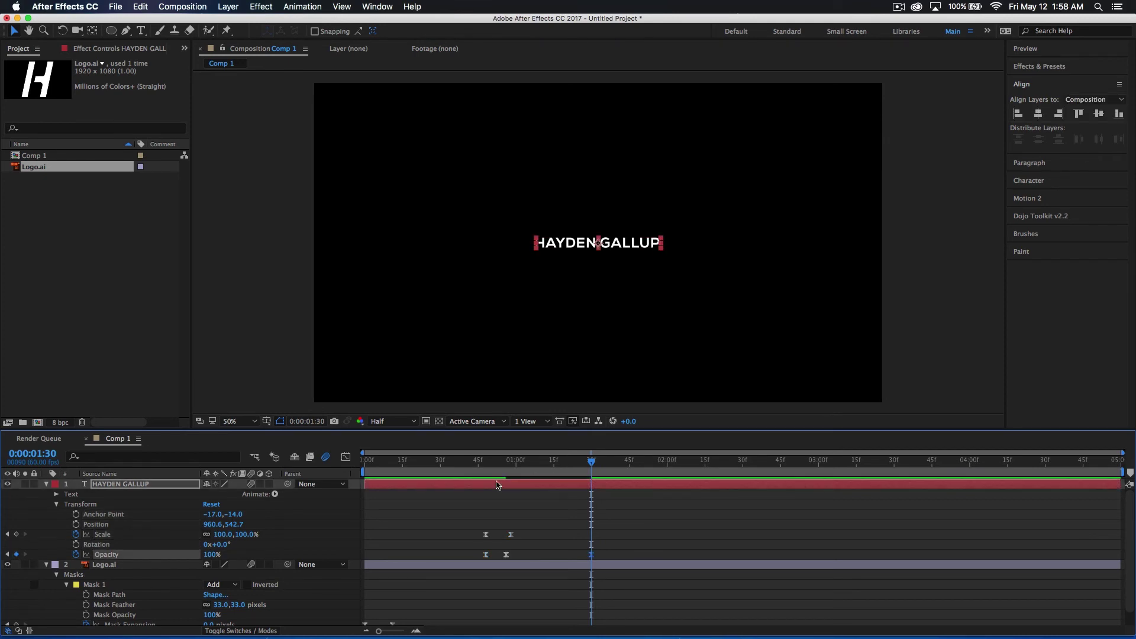
drag(592, 461, 821, 469)
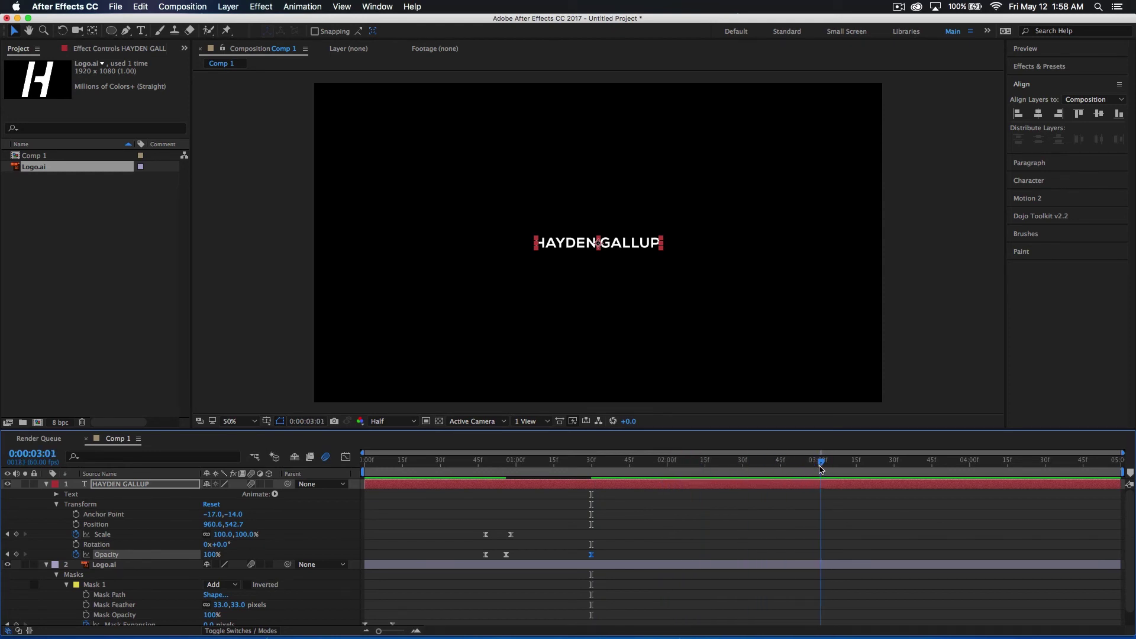
drag(212, 555, 153, 554)
click(405, 469)
key(space)
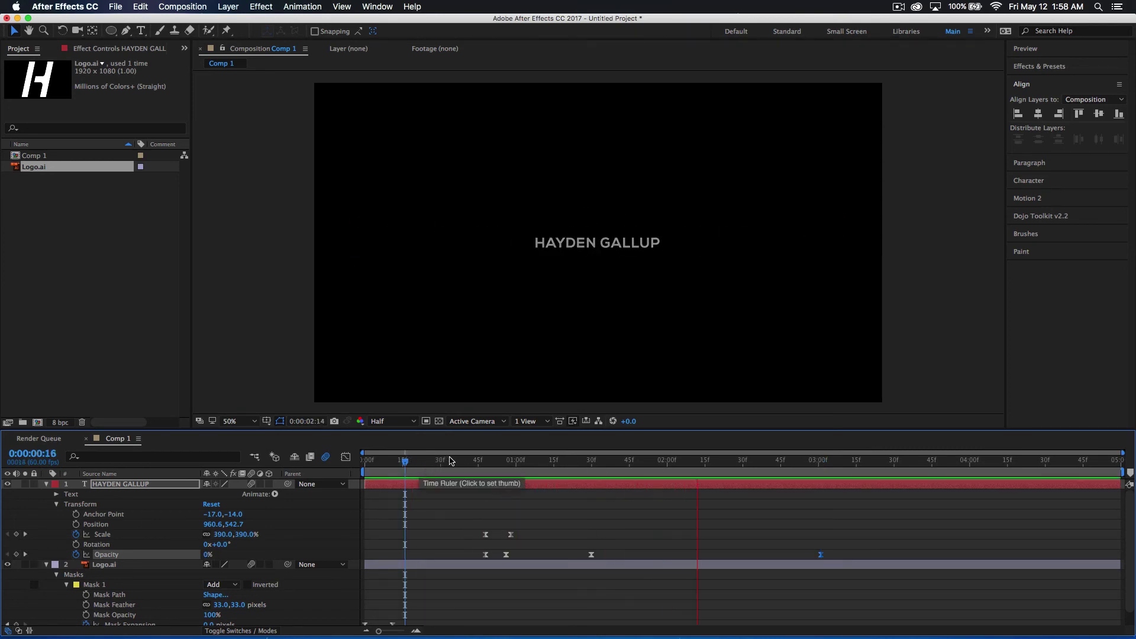
key(space)
key(space)
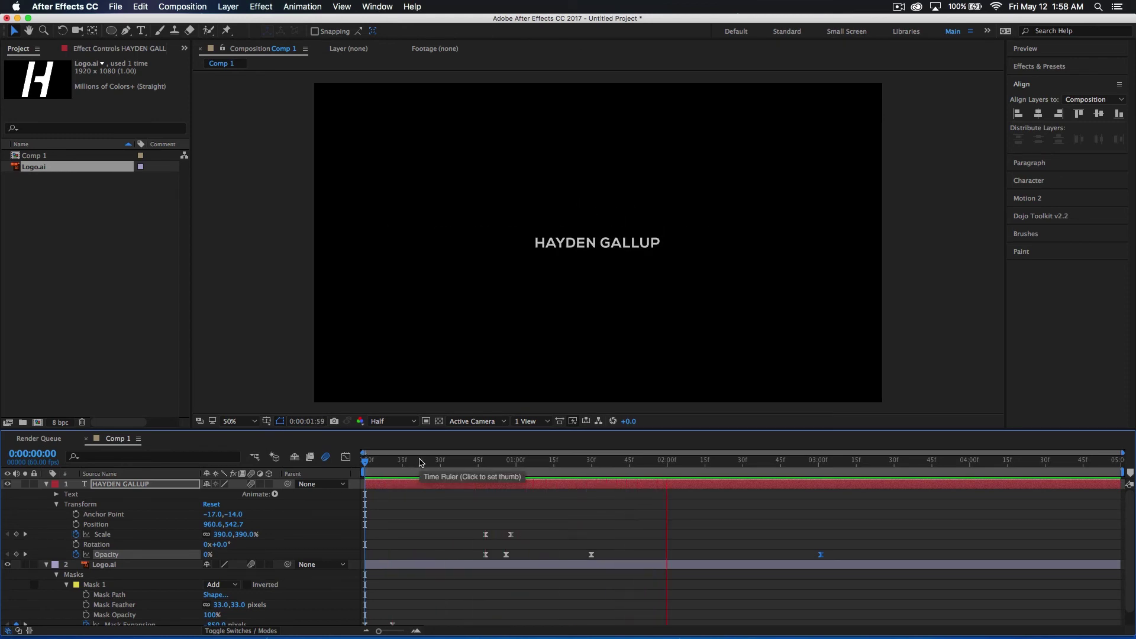
key(space)
key(space)
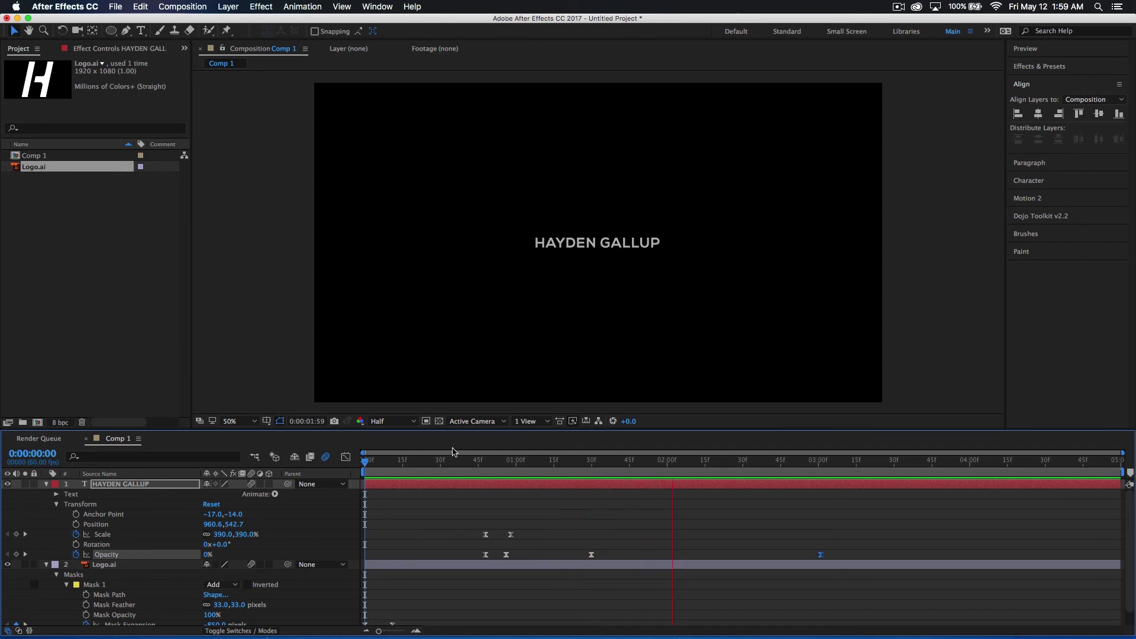
key(space)
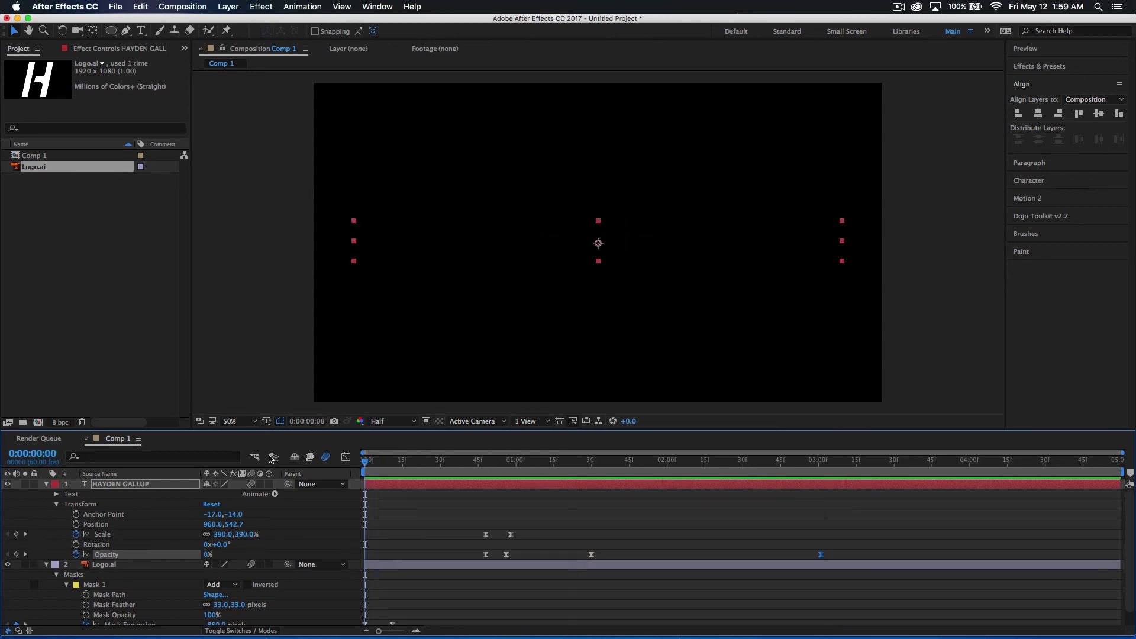
Collapse the layer properties, then remove the mistakenly imported Final folder from the project.
click(47, 484)
click(46, 494)
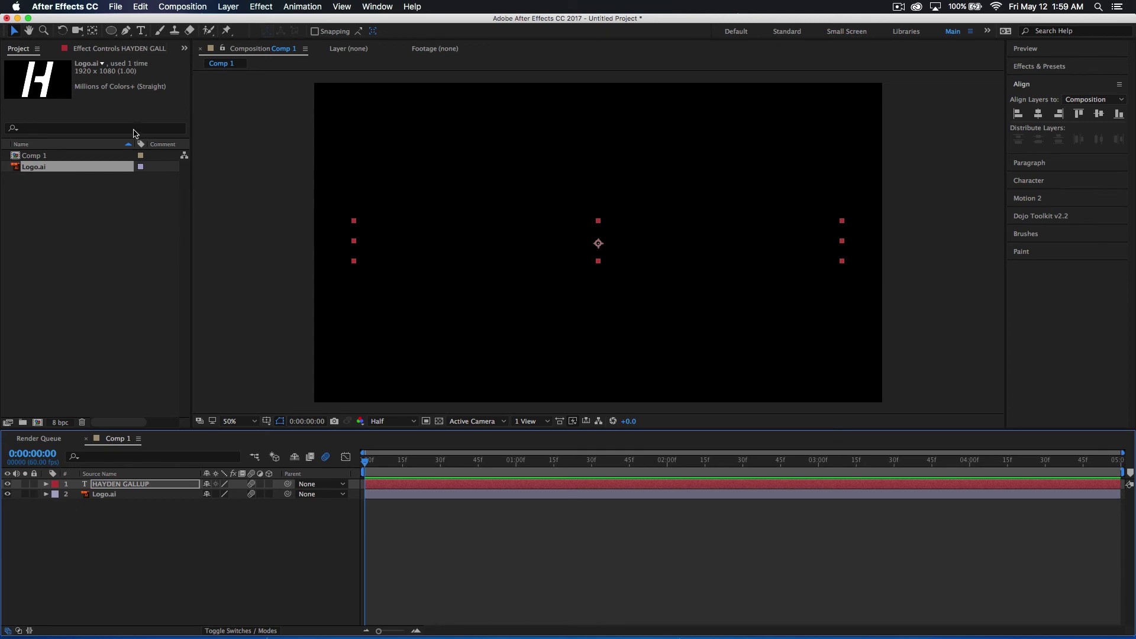
key(super+i)
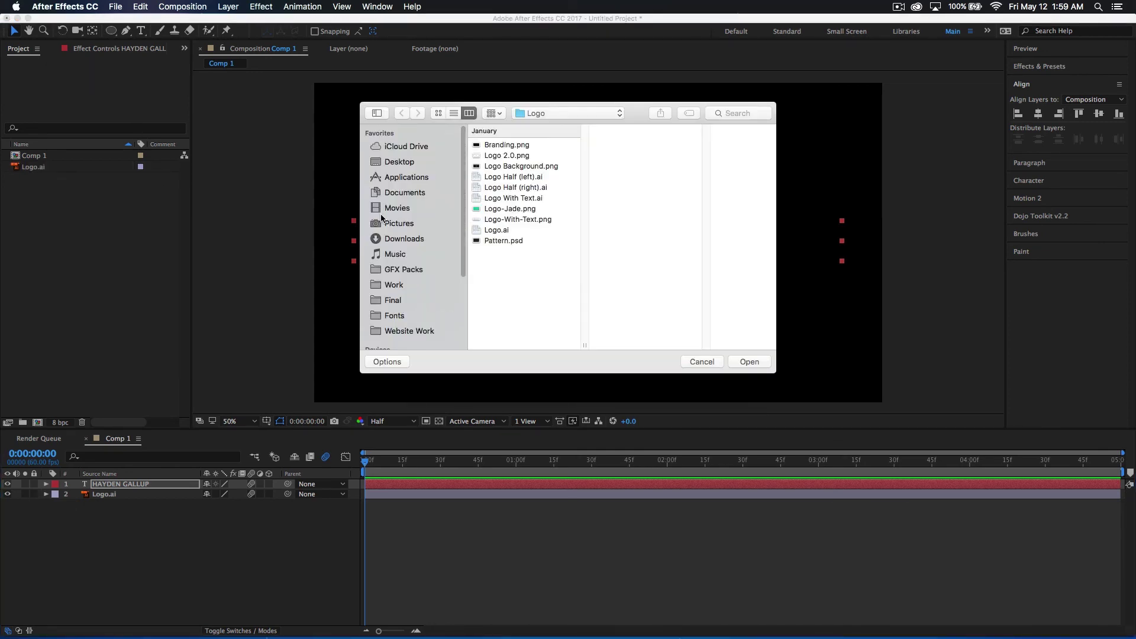
click(410, 210)
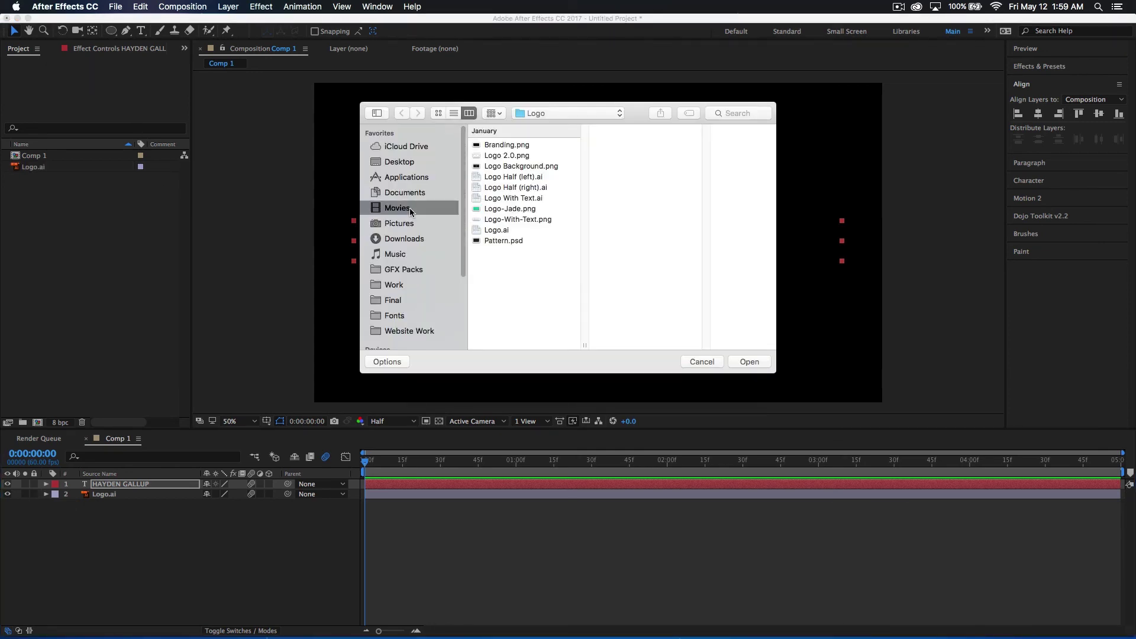
scroll(491, 201, down, 5)
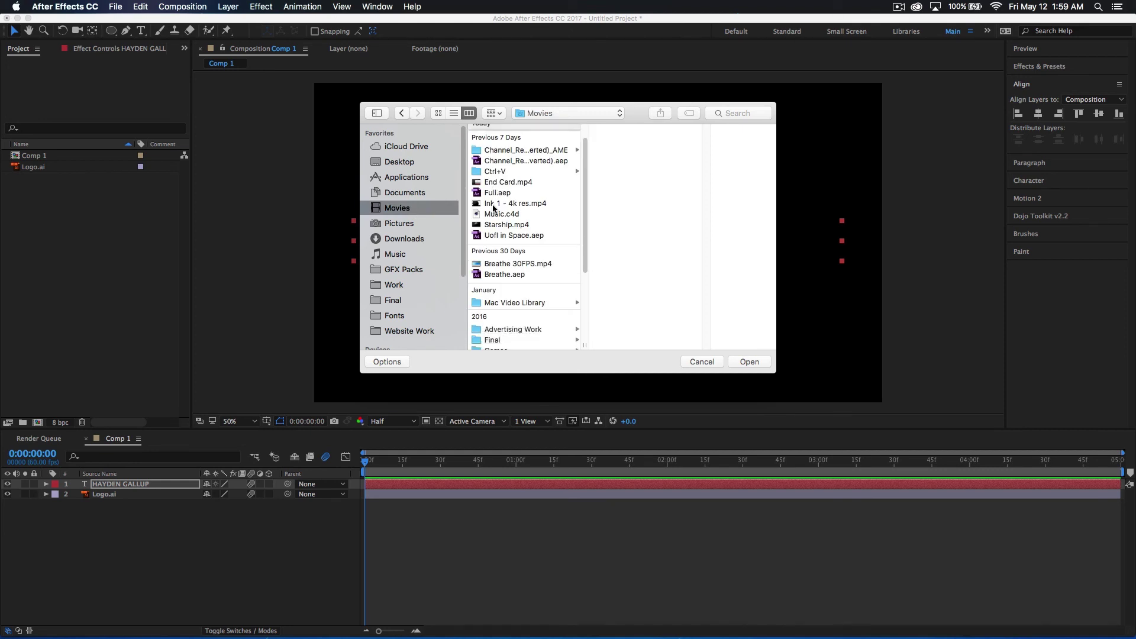
click(506, 219)
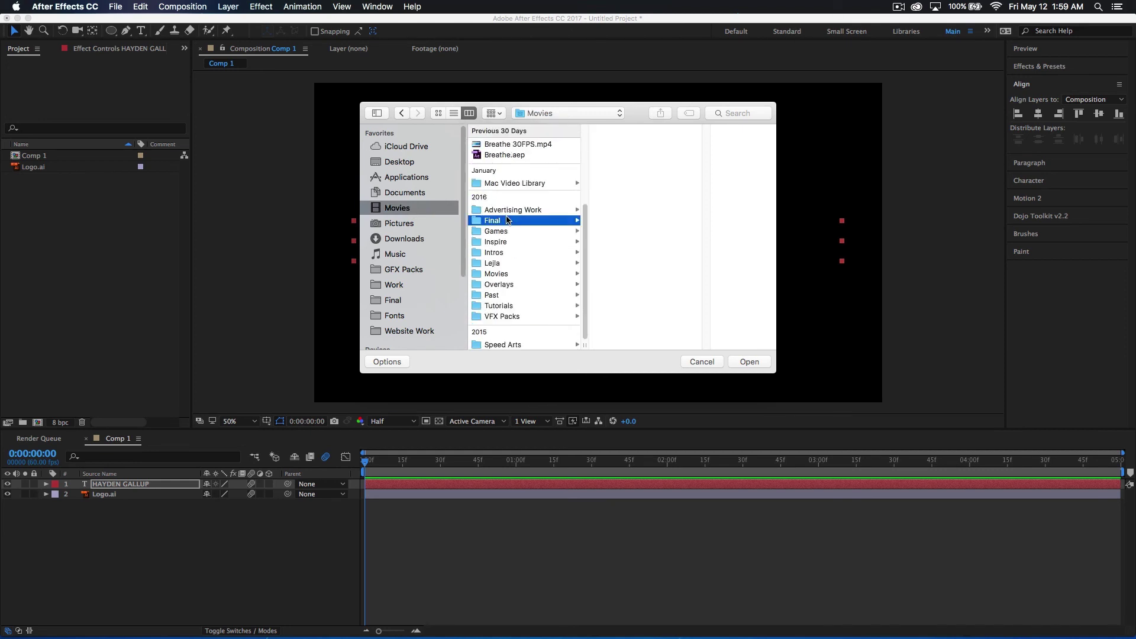
key(Return)
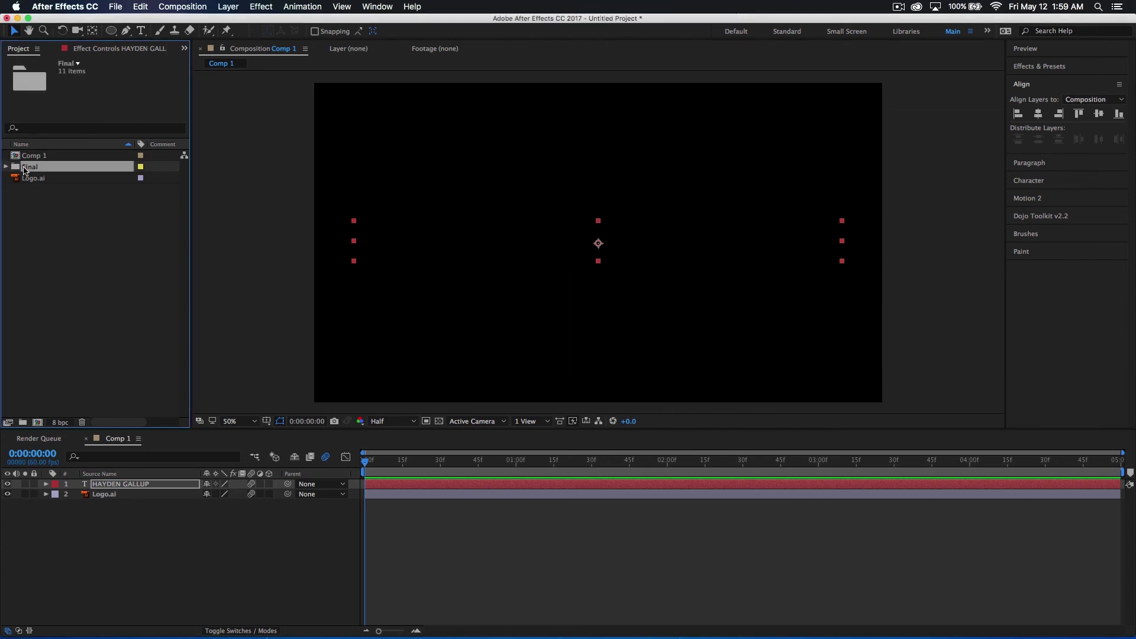
key(Delete)
click(683, 349)
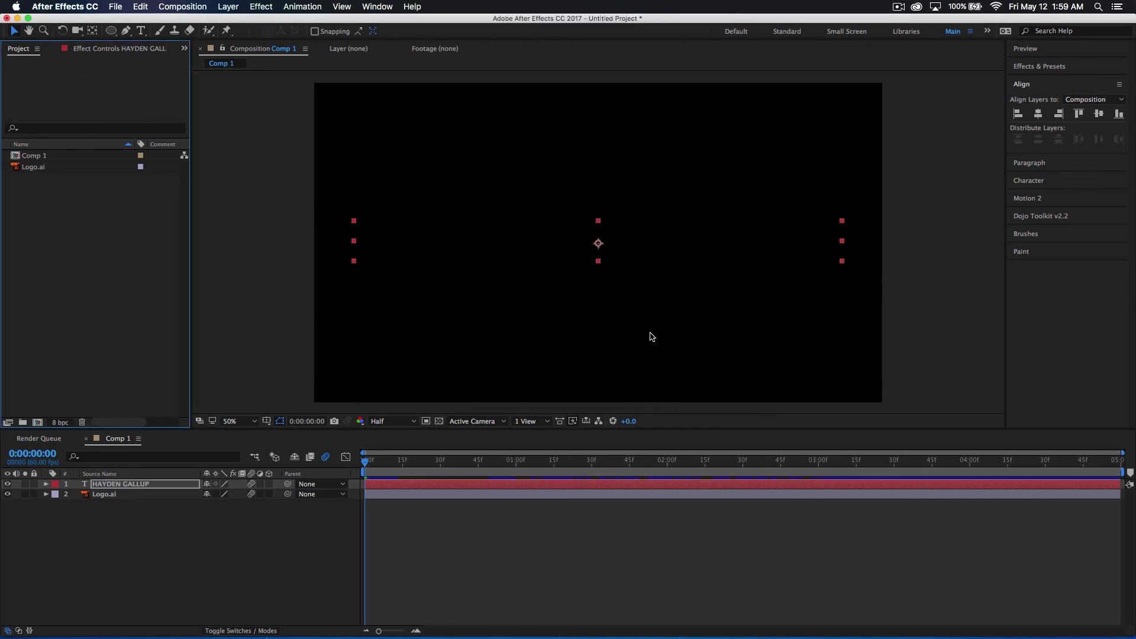
Import UofI in Space.mp4 and drag it into Comp 1.
key(super+i)
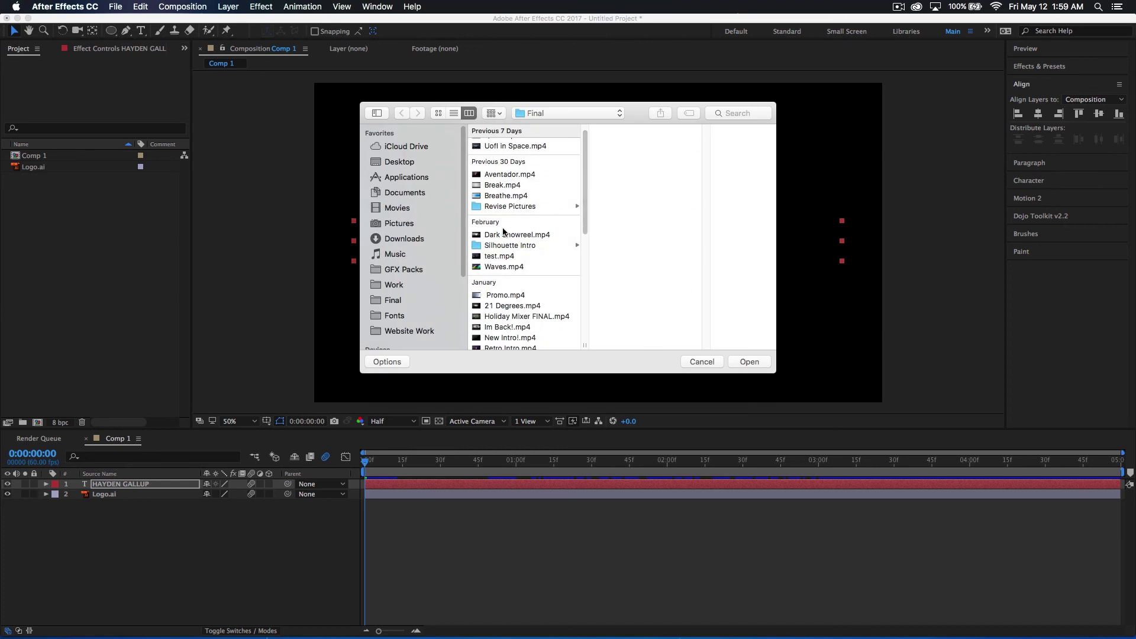
click(513, 155)
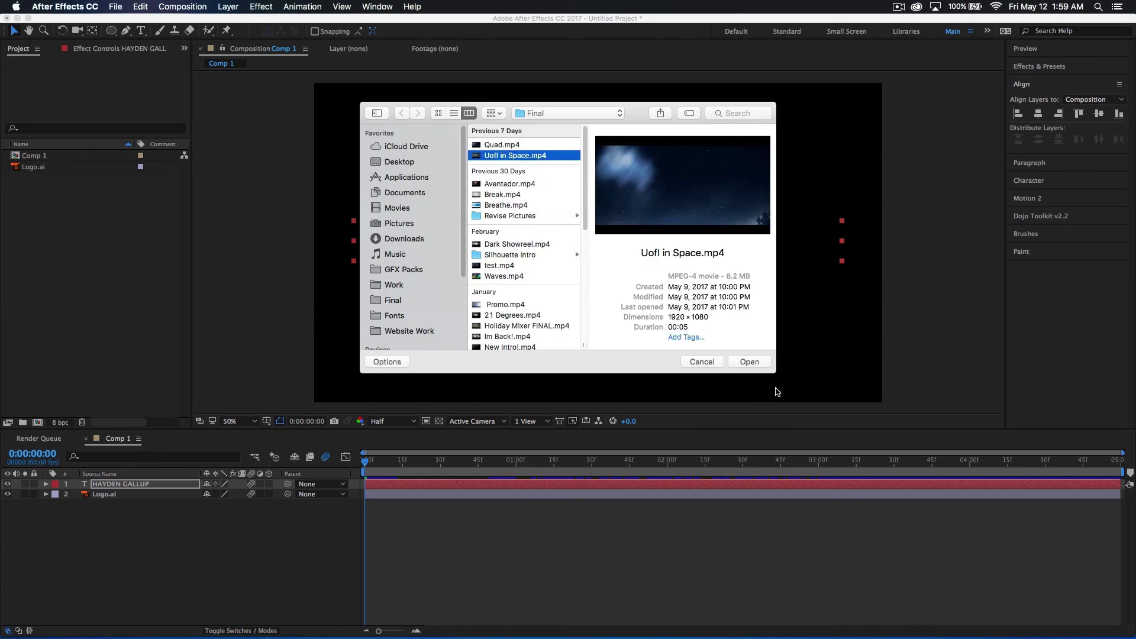
click(749, 362)
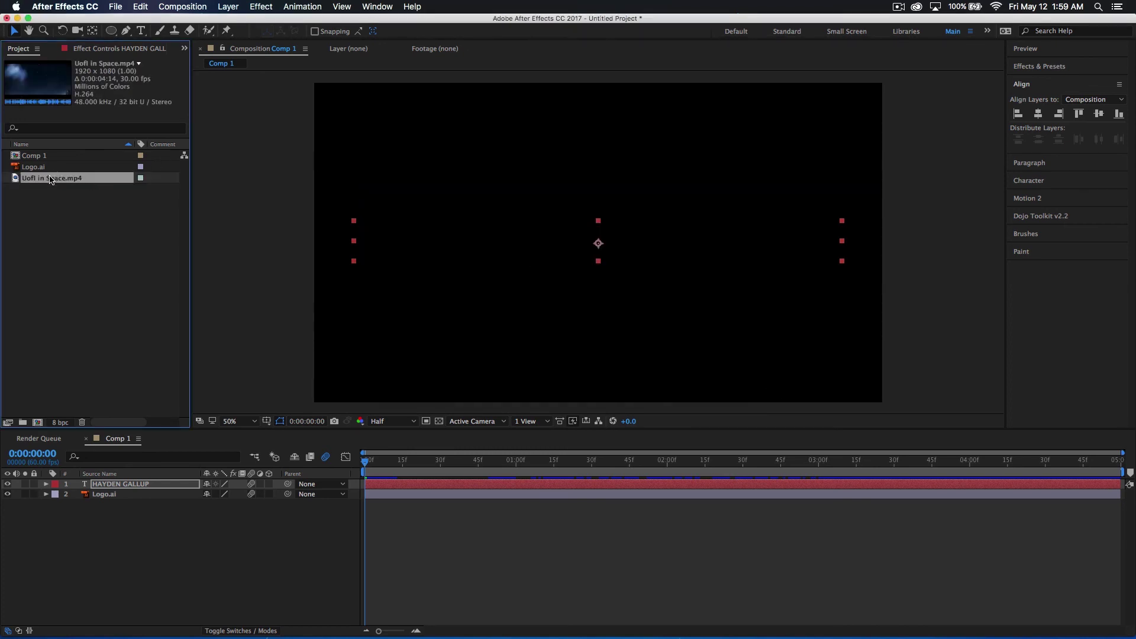
drag(52, 181, 134, 484)
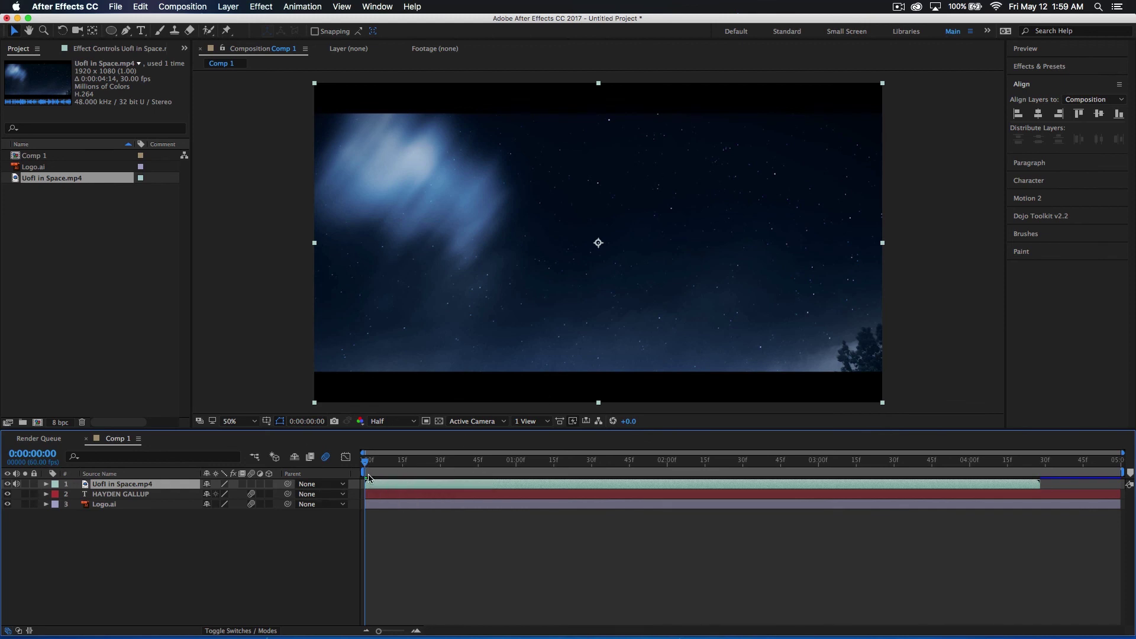
Move the UofI in Space.mp4 layer to the bottom of the stack and mute its audio.
drag(127, 486, 102, 553)
click(16, 504)
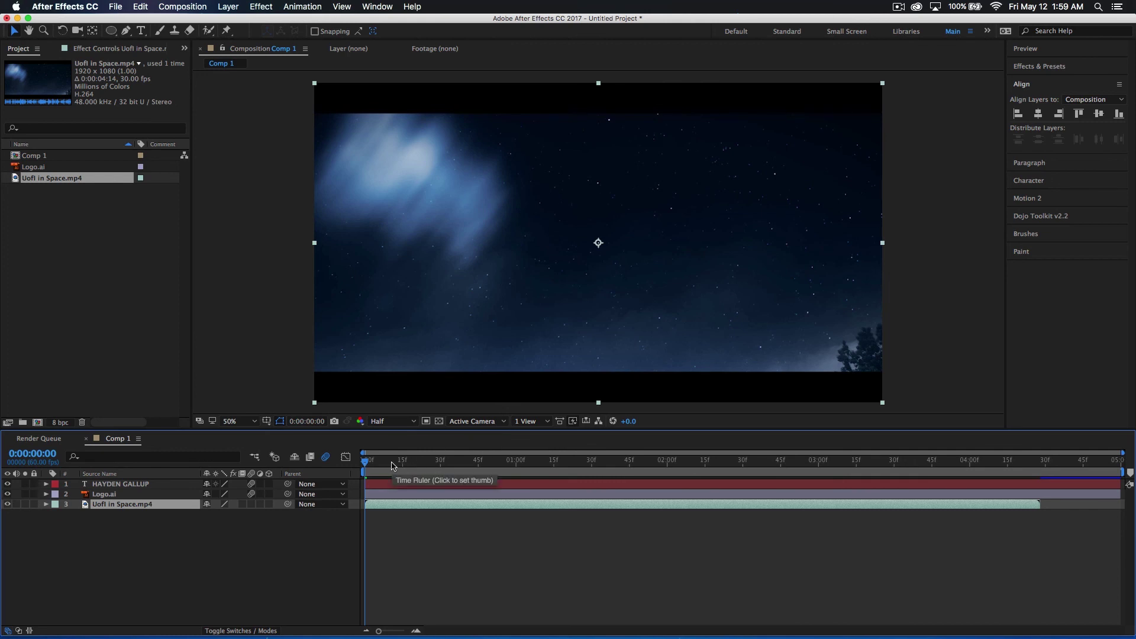
key(space)
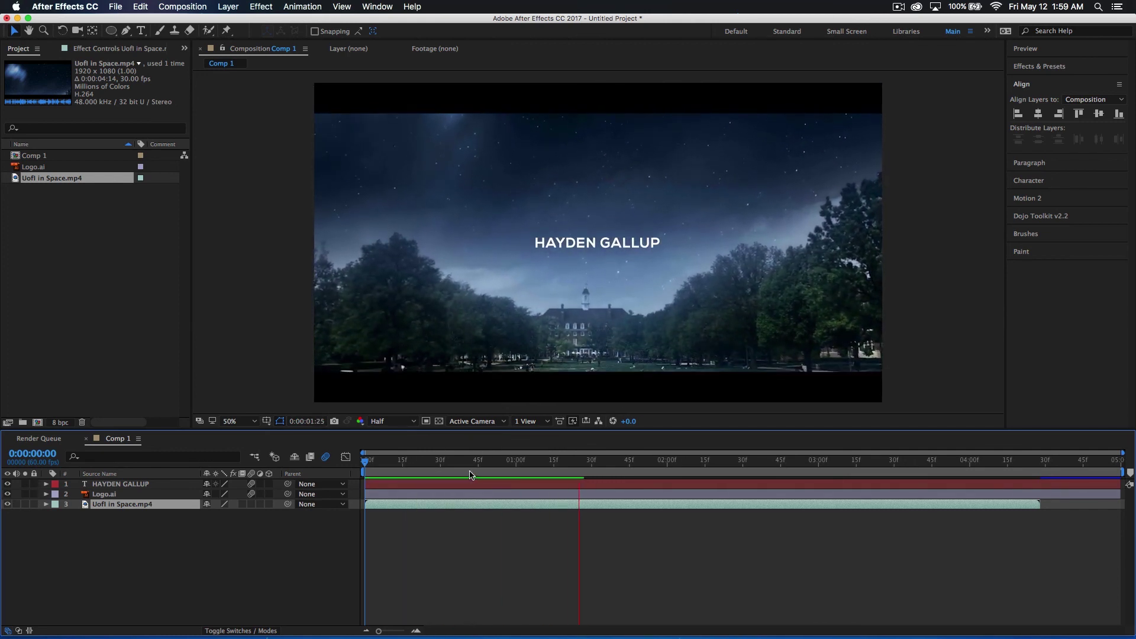
Preview the logo and title animation over the night video, including from 0:00:01:25.
key(space)
key(space)
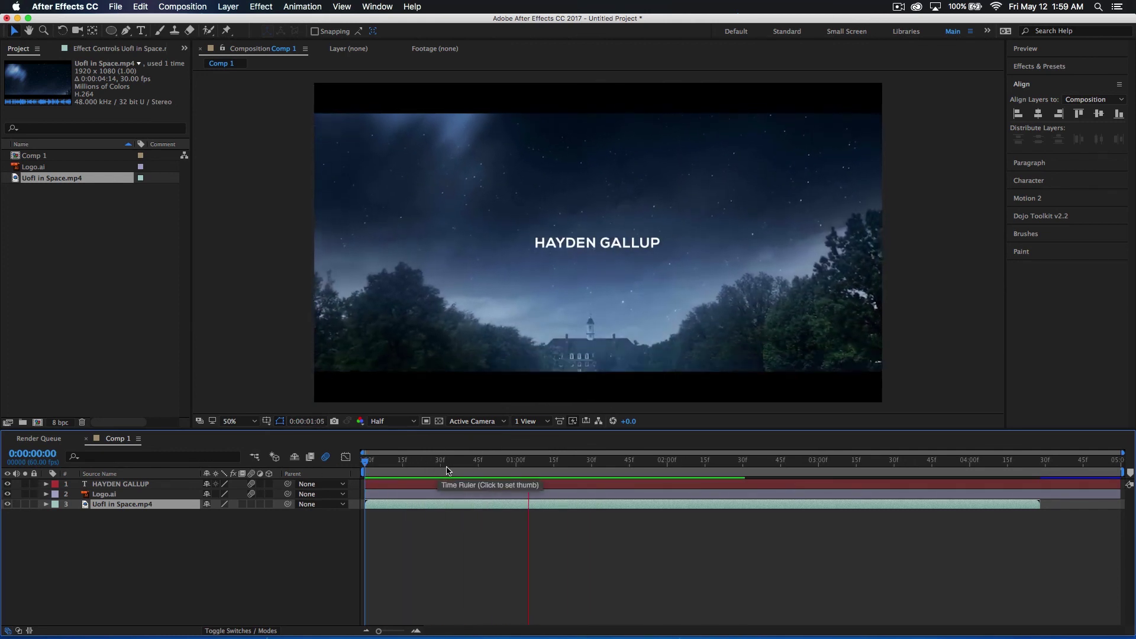
key(space)
key(space)
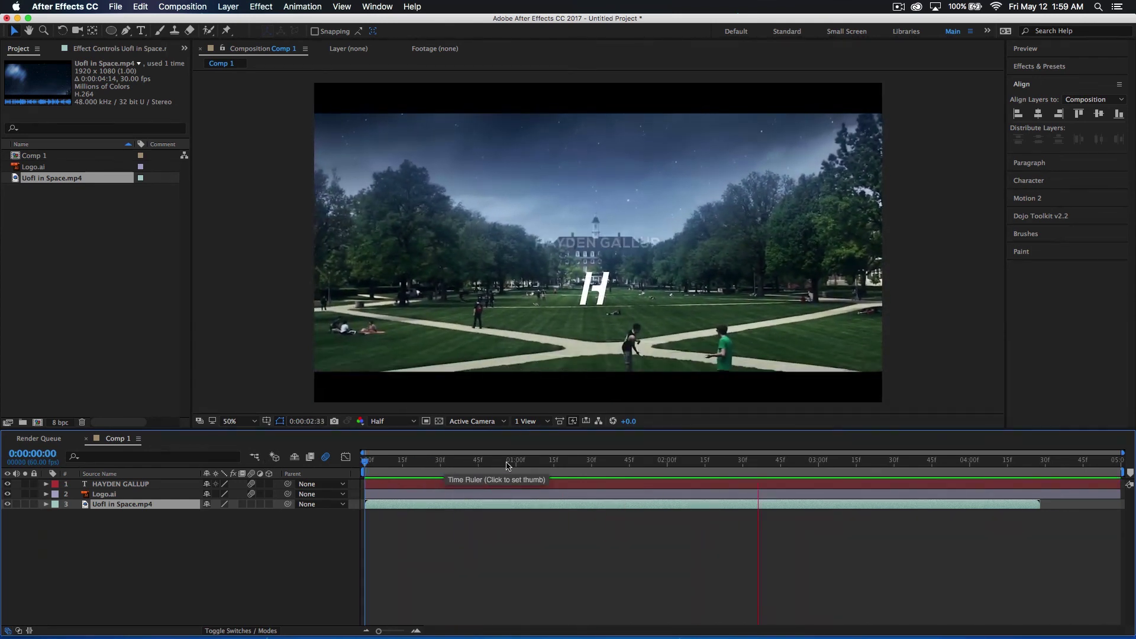
key(space)
key(space)
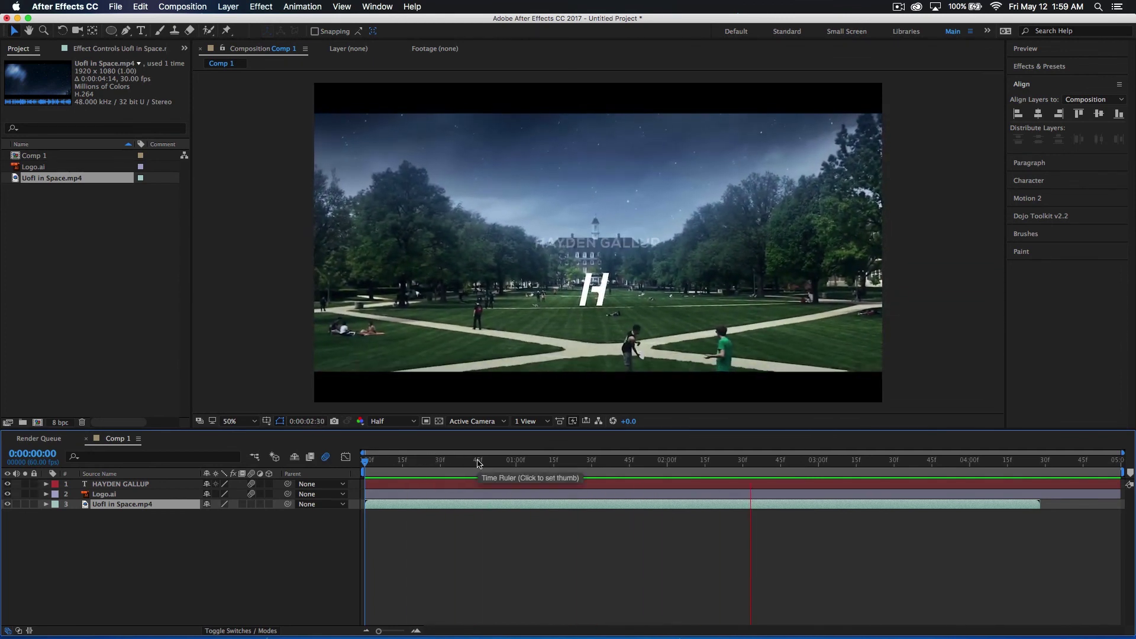
drag(466, 462, 578, 461)
key(space)
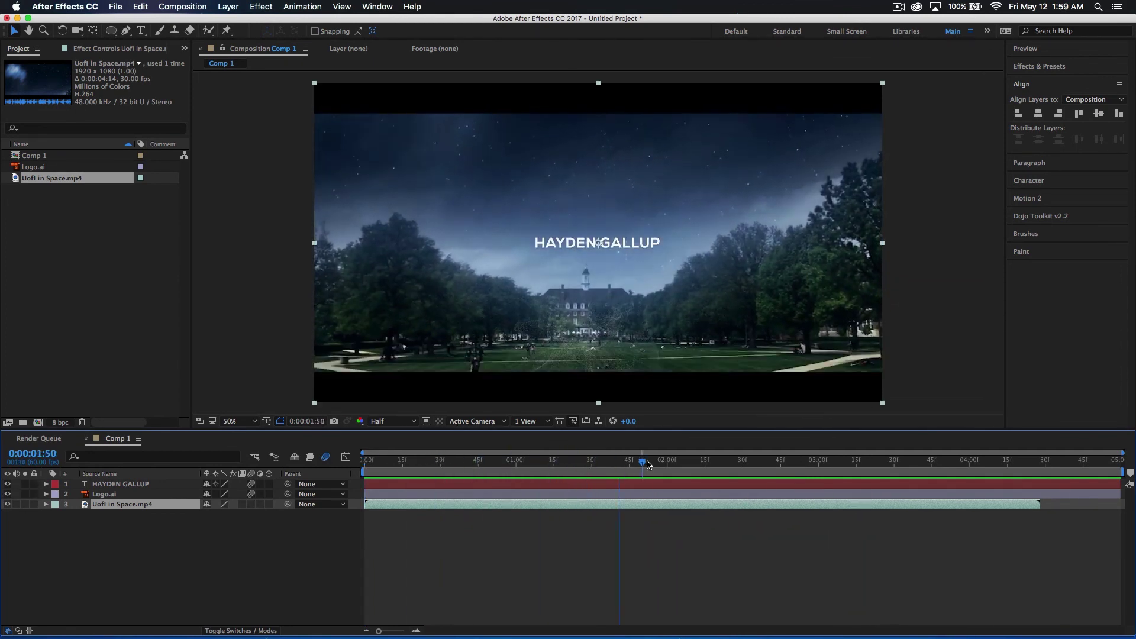
click(442, 460)
key(Home)
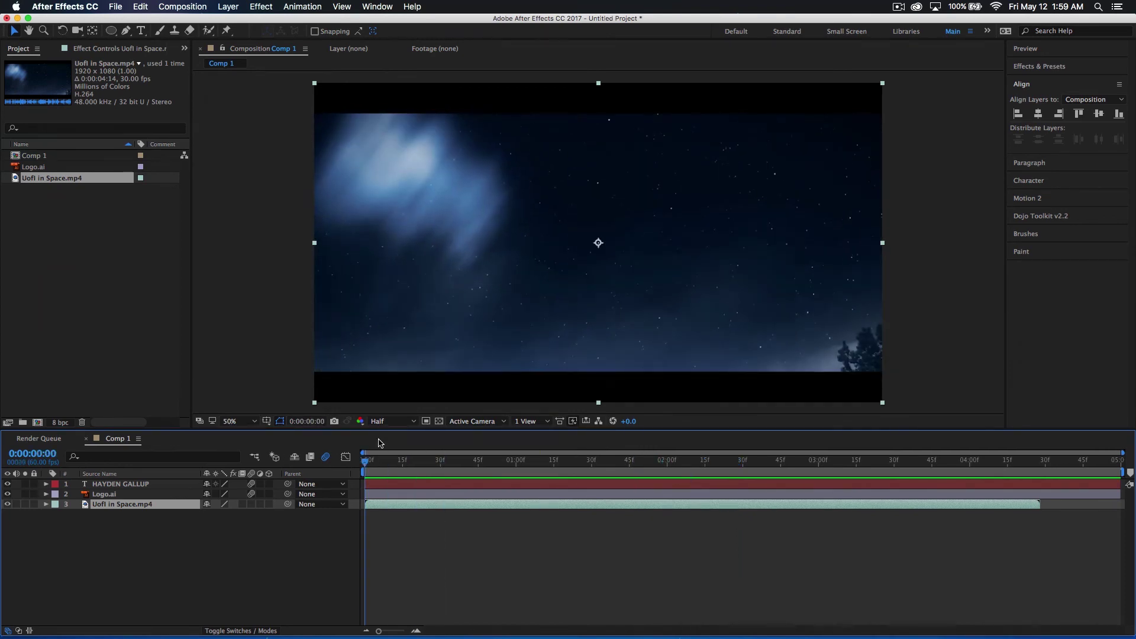
key(space)
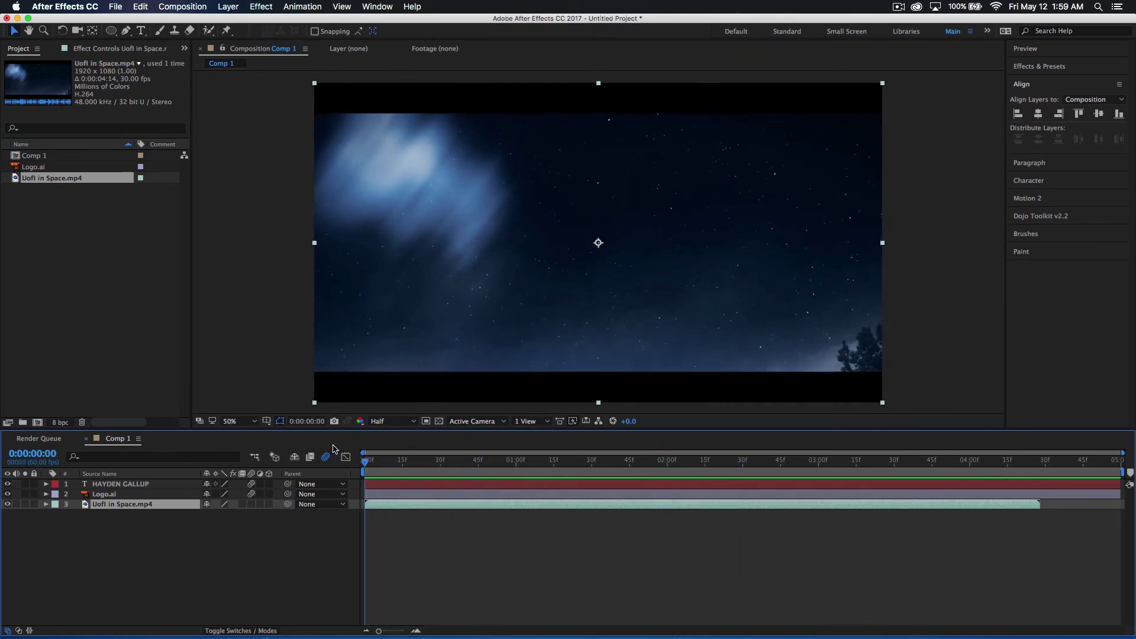